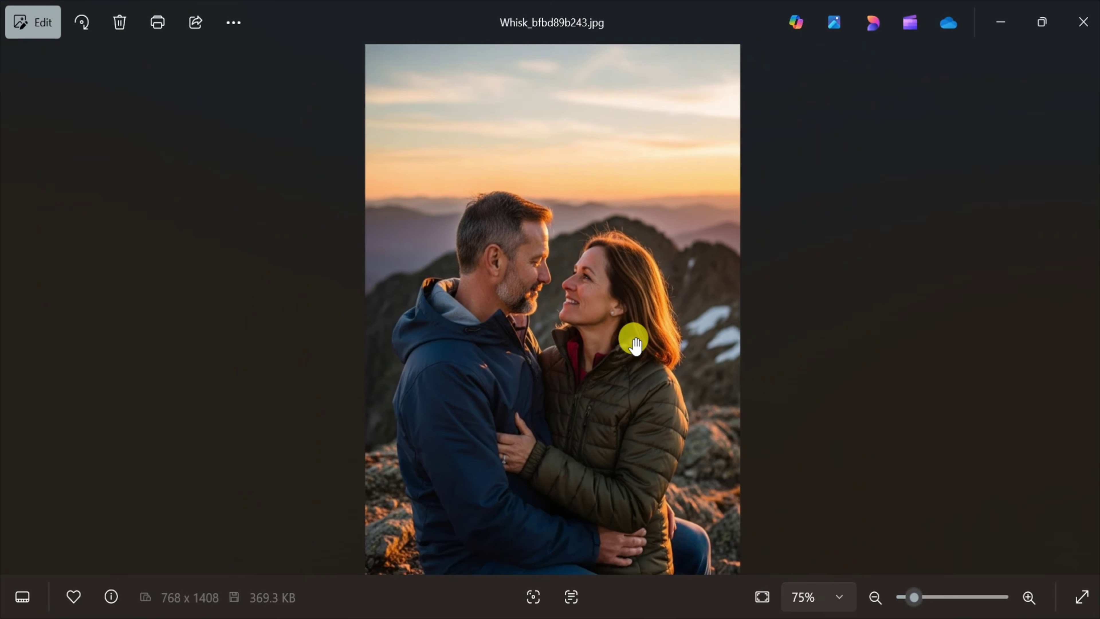
# - Leave the photo preview, set the image aspect ratio to 16:9 Landscape, and check the seed and model settings
pyautogui.click(1078, 21)
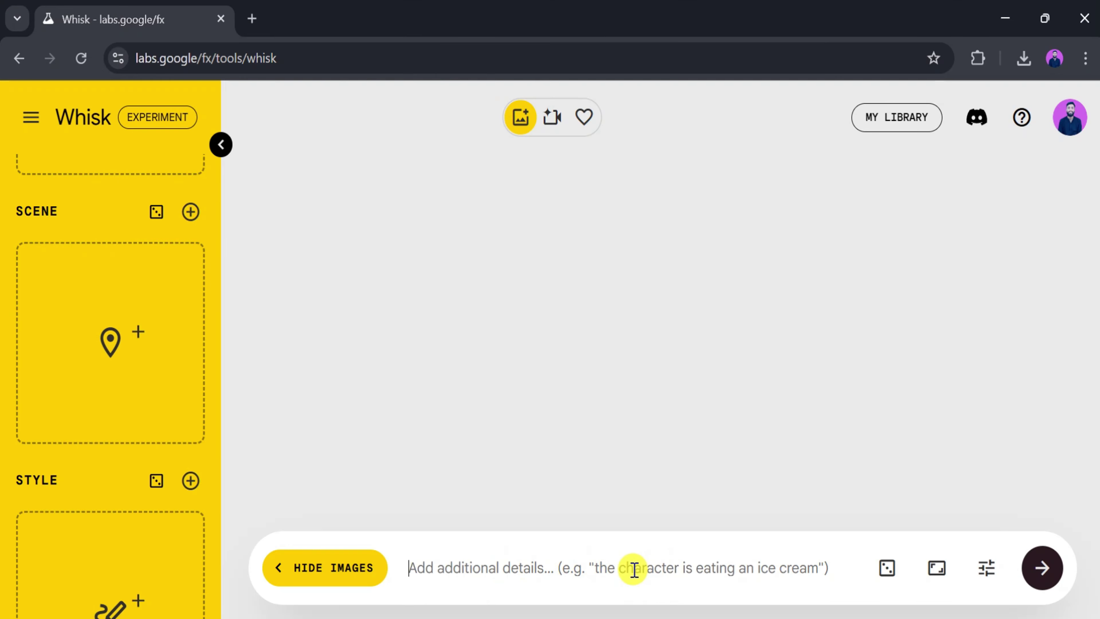
pyautogui.click(936, 572)
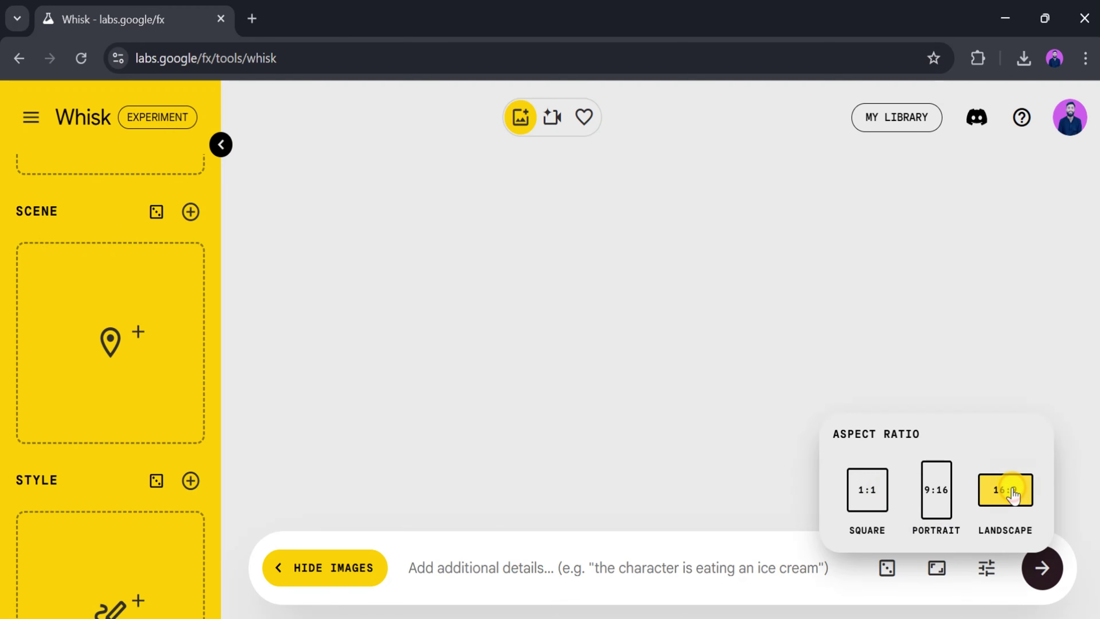
pyautogui.click(785, 423)
pyautogui.click(989, 570)
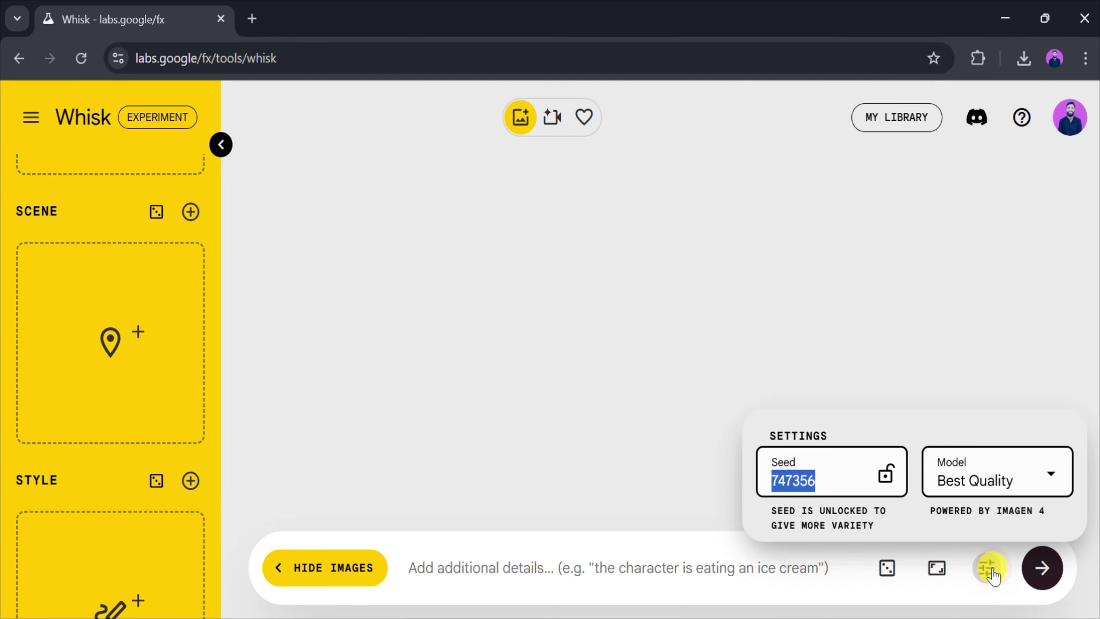
# - Generate photo-realistic images of an elderly man with a walking stick and a young woman with a vegetable basket in a quiet rural village
pyautogui.click(526, 570)
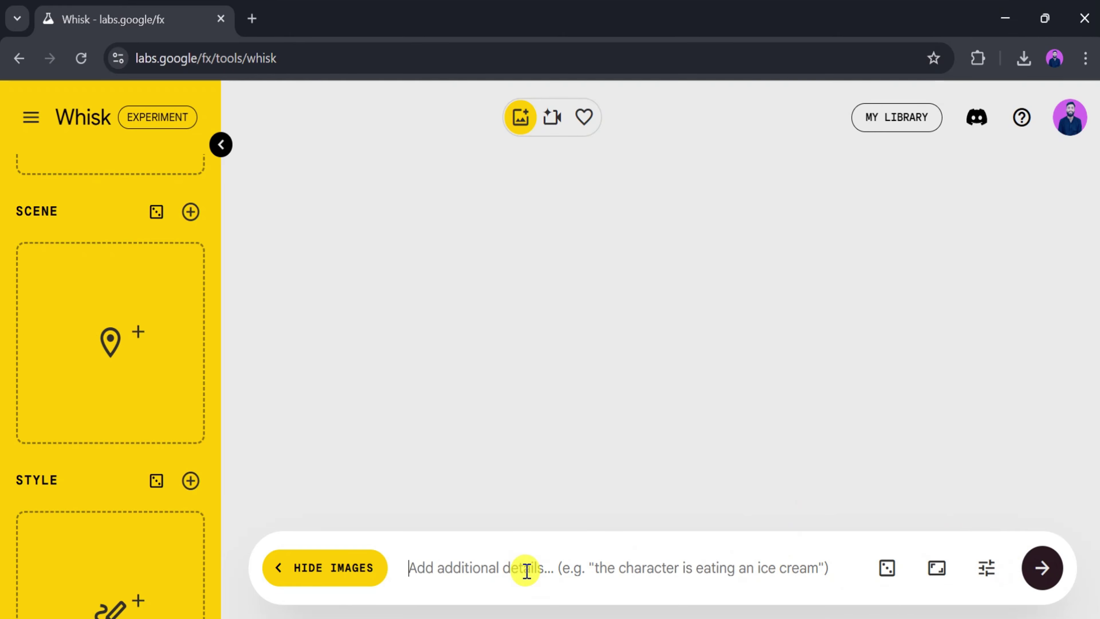
pyautogui.write('A photo-realistic image of two people standing in a quiet rural village. One is an elderly man wearing traditional clothes and a wool cap, holding a wooden walking stick. The other is a young woman in a colorful shawl, carrying a basket of vegetables. Behind them are mud-brick houses with thatched roofs, narrow dirt paths, and chickens roaming freely. The atmosphere is calm with golden sunlight filtering through trees. Realistic facial expressions, natural lighting, ultra-detailed textures of clothes, earth, and sky.')
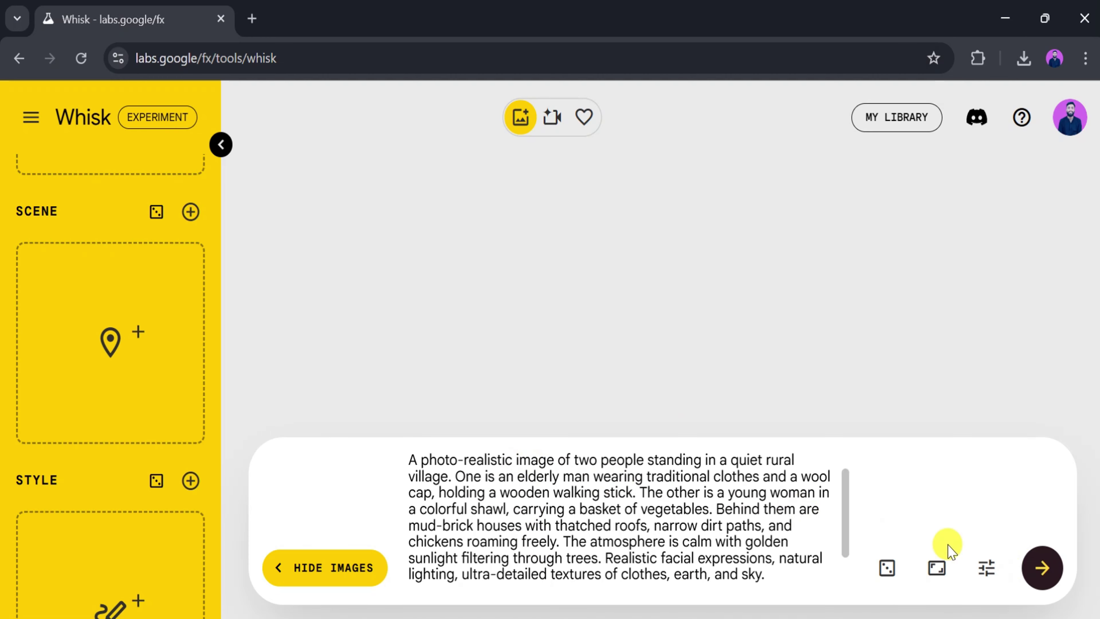
pyautogui.click(1035, 574)
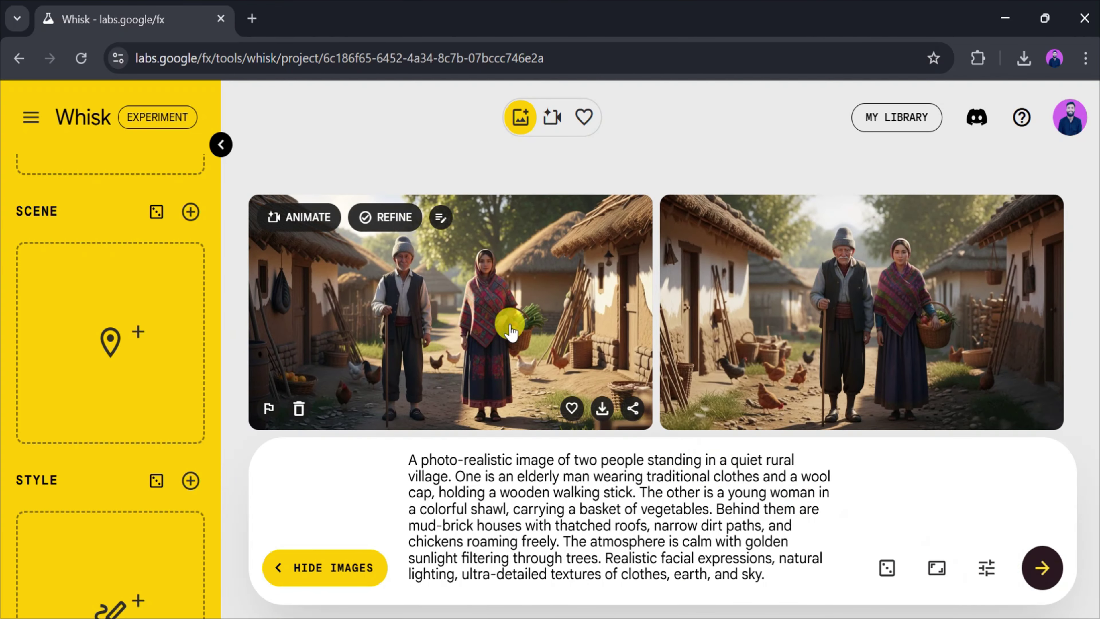
# - Animate the second village image with a slow-motion prompt of the two people walking side by side through the village at sunset
pyautogui.moveTo(737, 328)
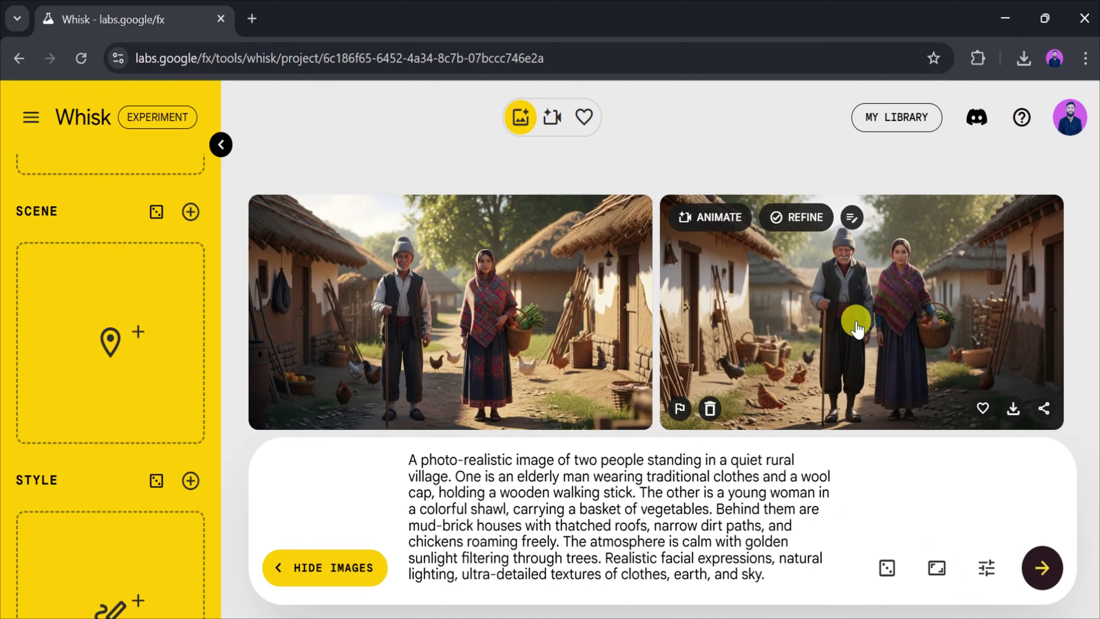
pyautogui.moveTo(392, 284)
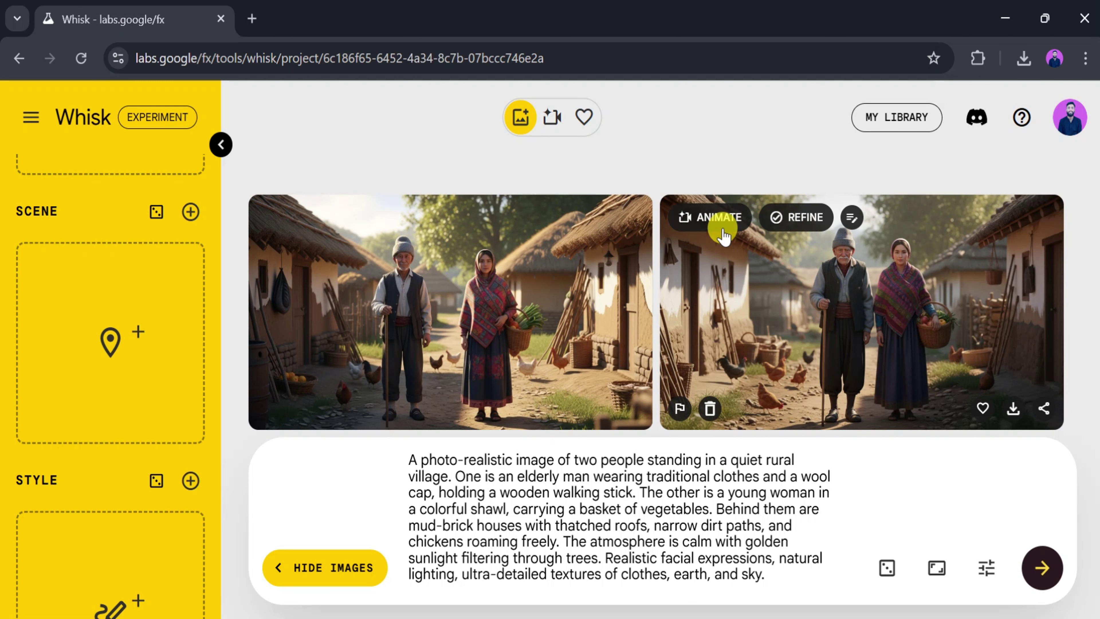
pyautogui.click(721, 218)
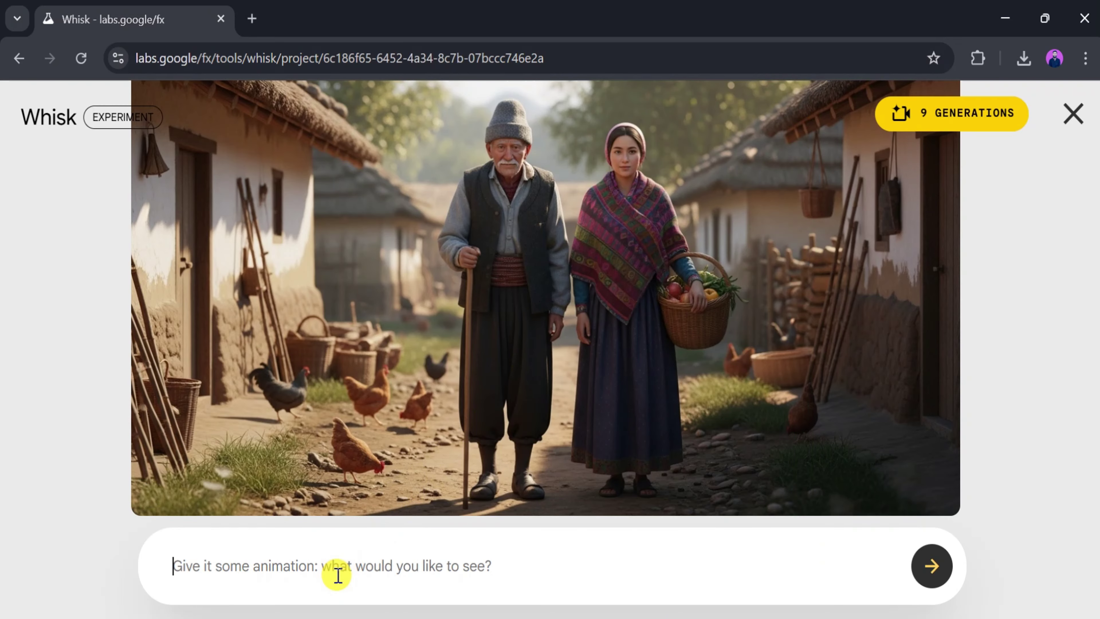
pyautogui.write('A slow-motion video of two people walking through a quiet rural village at sunset. An elderly man with a walking stick and a young woman carrying a basket of vegetables walk side by side on a dusty path. Chickens scatter around their feet as soft sunlight filters through the trees. Their clothing moves gently in the breeze. The camera follows from a low angle, tracking their steps with smooth cinematic motion. Natural sound of birds and faint wind in the background. Ultra-realistic detail, soft lens flares, and warm color grading.')
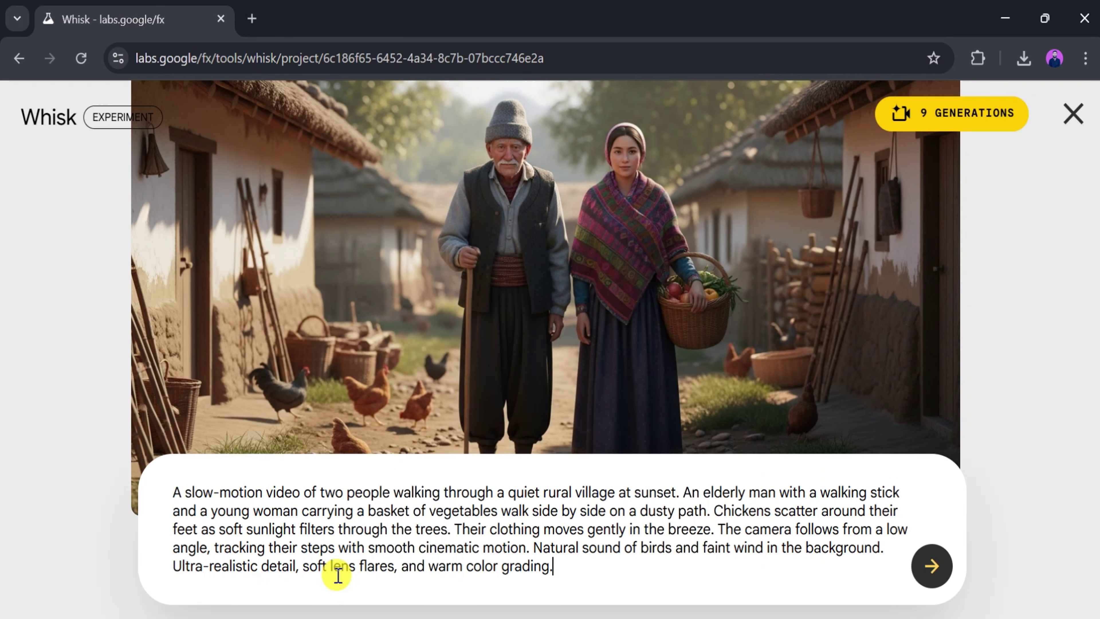
pyautogui.click(933, 565)
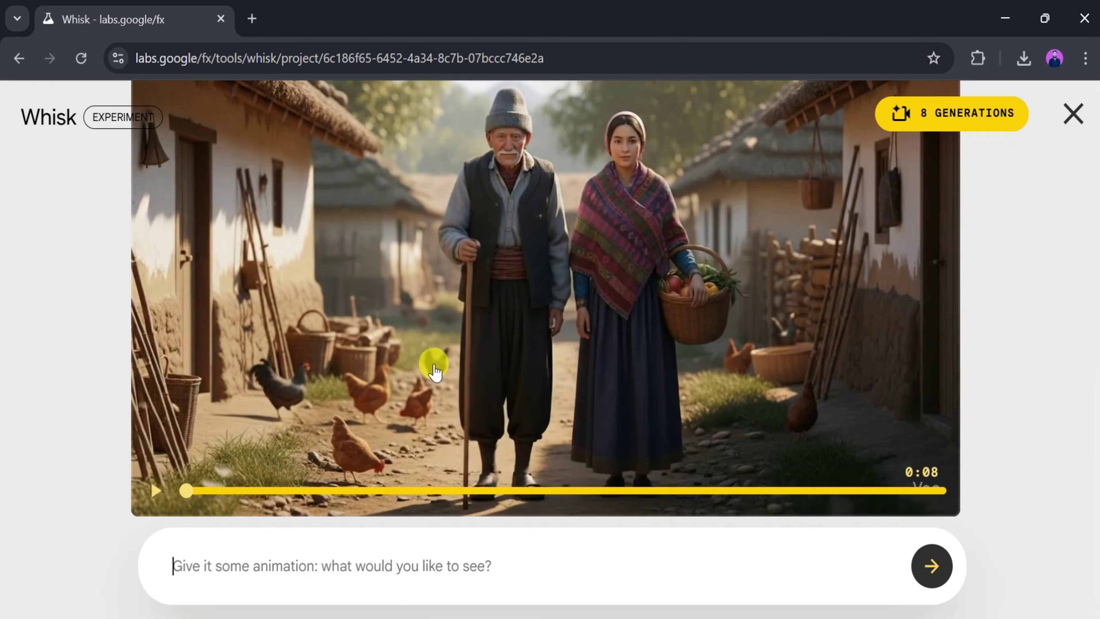
# - Play the generated village video, download it as a video file, and preview the downloaded copy before closing it
pyautogui.click(154, 493)
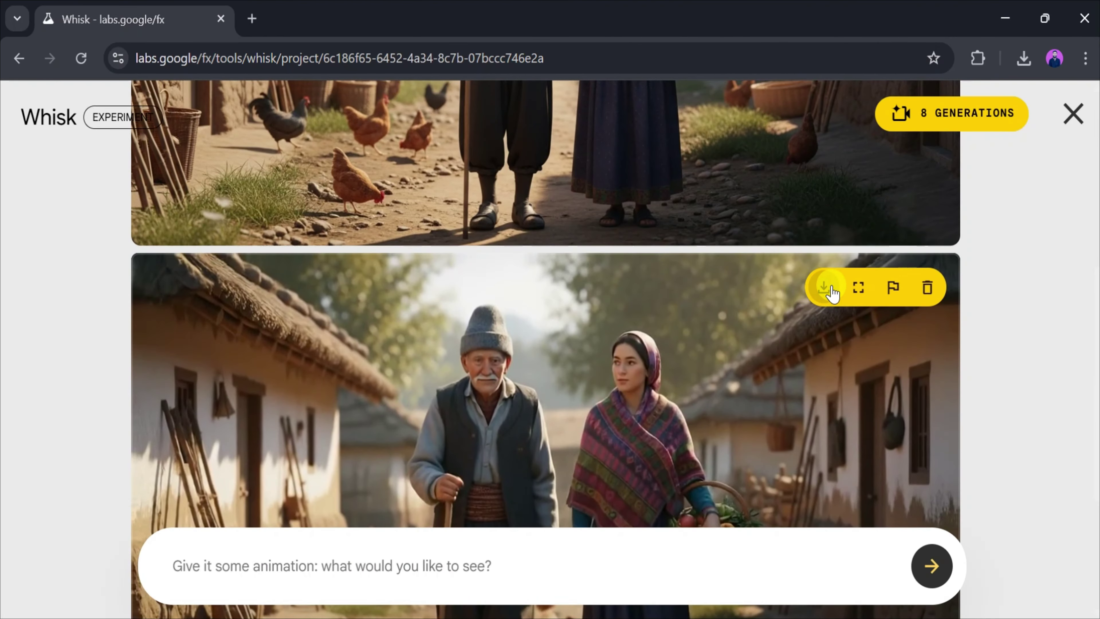
pyautogui.click(831, 289)
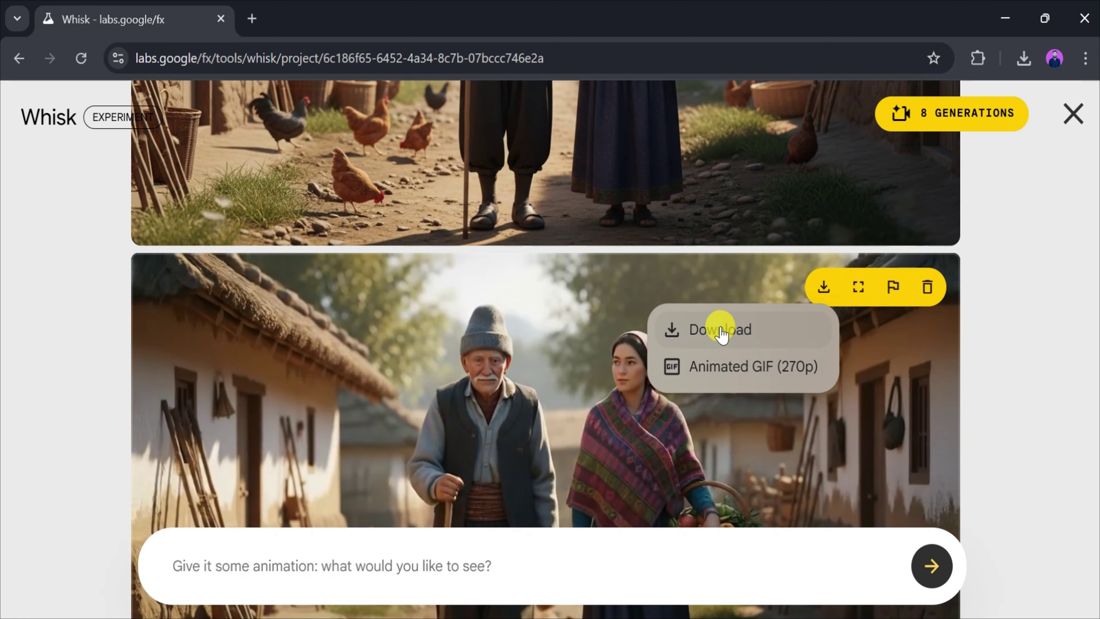
pyautogui.click(720, 330)
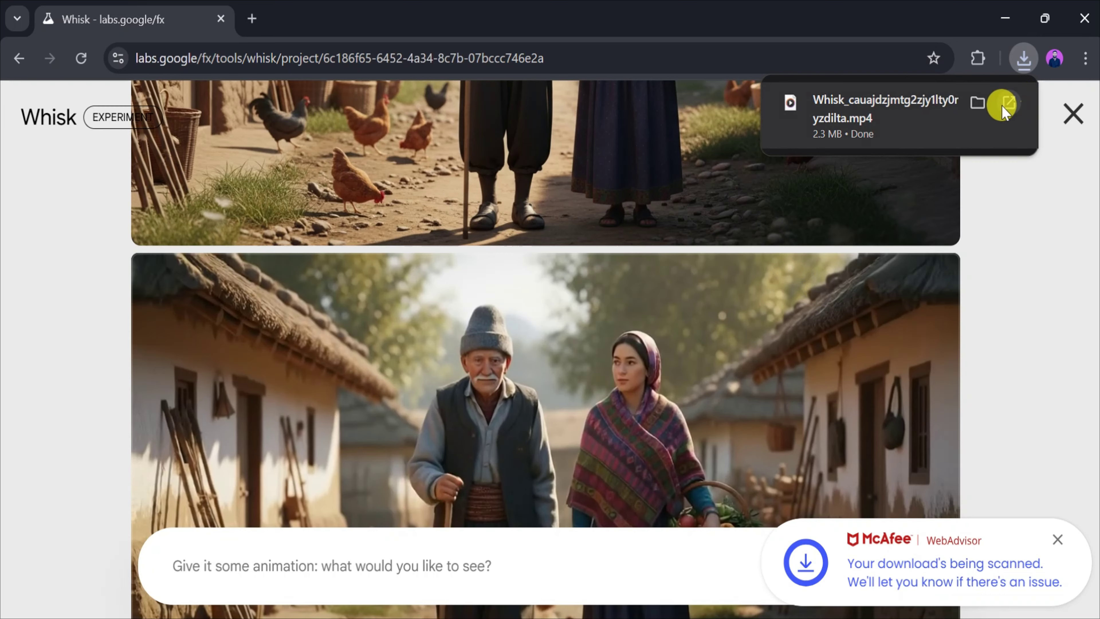
pyautogui.click(1007, 105)
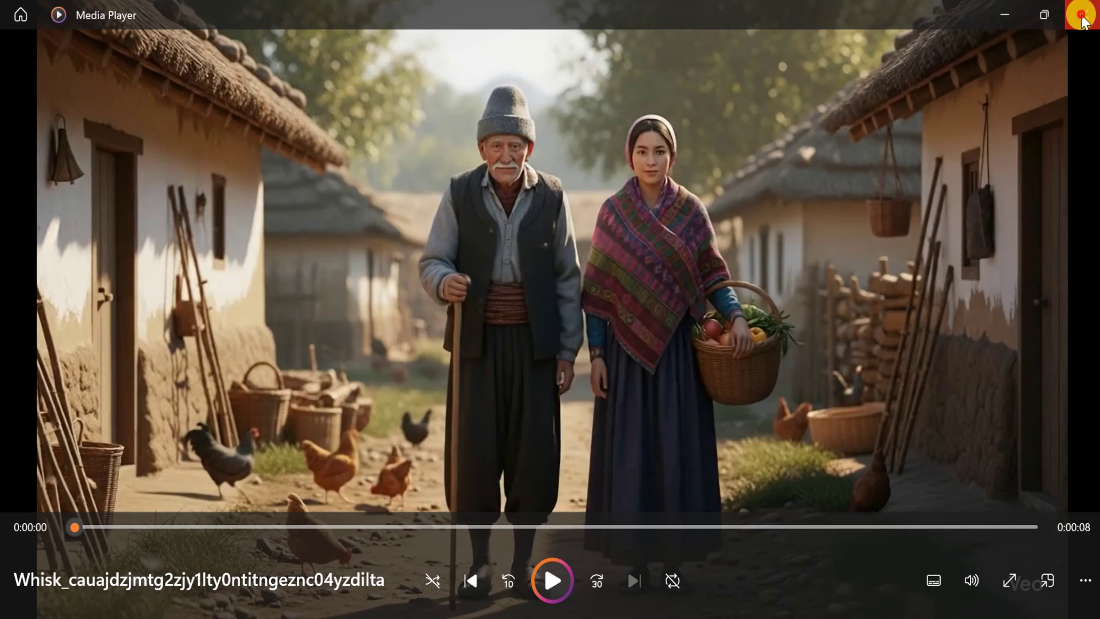
pyautogui.click(1081, 25)
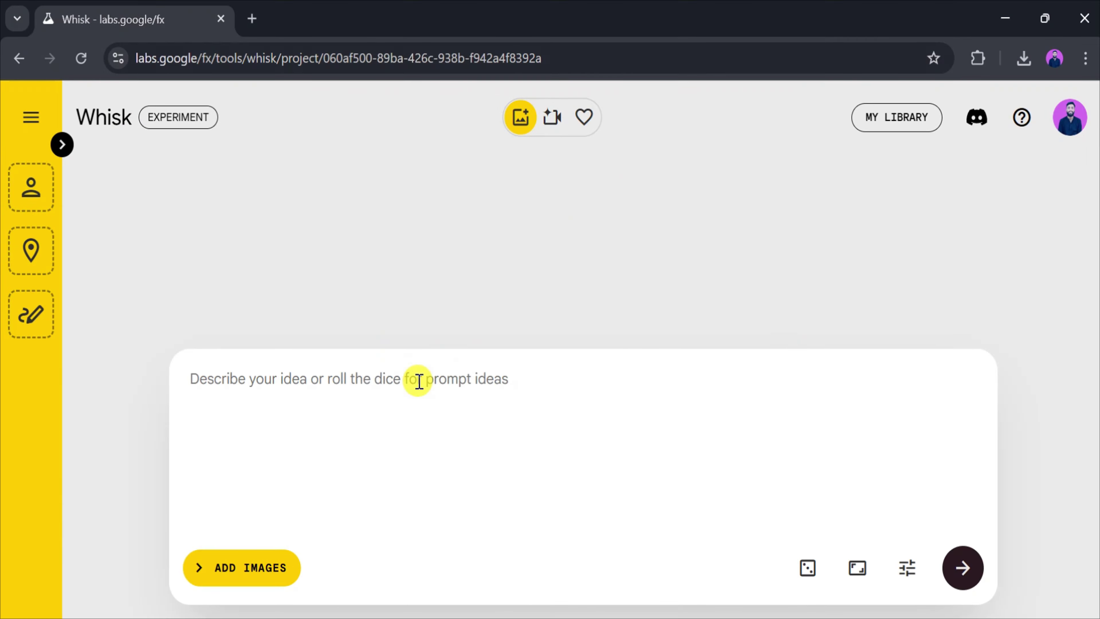
# - Generate high-resolution natural daylight images of a man and his wife sitting together on a wooden park bench
pyautogui.click(419, 381)
pyautogui.write('A high-resolution, natural daylight photo of a man and his wife sitting together on a wooden park bench. The man wears a simple light blue shirt and jeans, while the woman is dressed in a modest floral dress with a pastel shawl. They sit close, holding hands and smiling warmly at each other. The park is lush and green, with tall trees, trimmed grass, and a walking path nearby. Sunlight filters through the leaves, casting soft natural shadows. The background shows a few people walking, and a child flying a kite in the distance. Shot with a DSLR-style depth of field, soft focus on the couple, realistic colors, and subtle lens flare.')
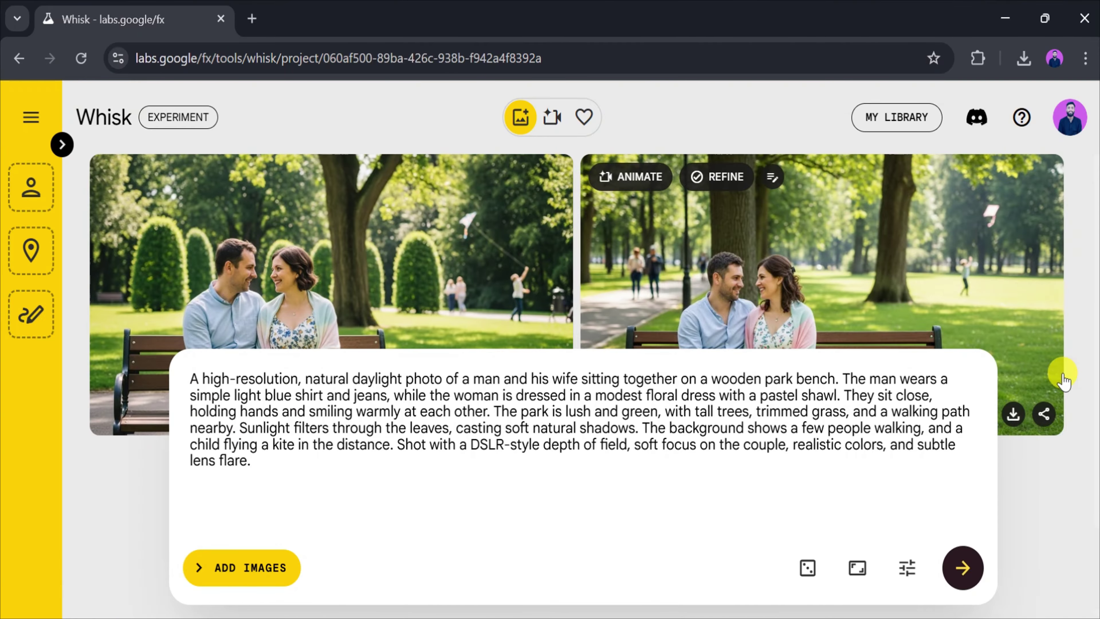
# - Compare the park bench images and animate the second one with the prompt "looking to each other and talking"
pyautogui.scroll(-2, 980, 340)
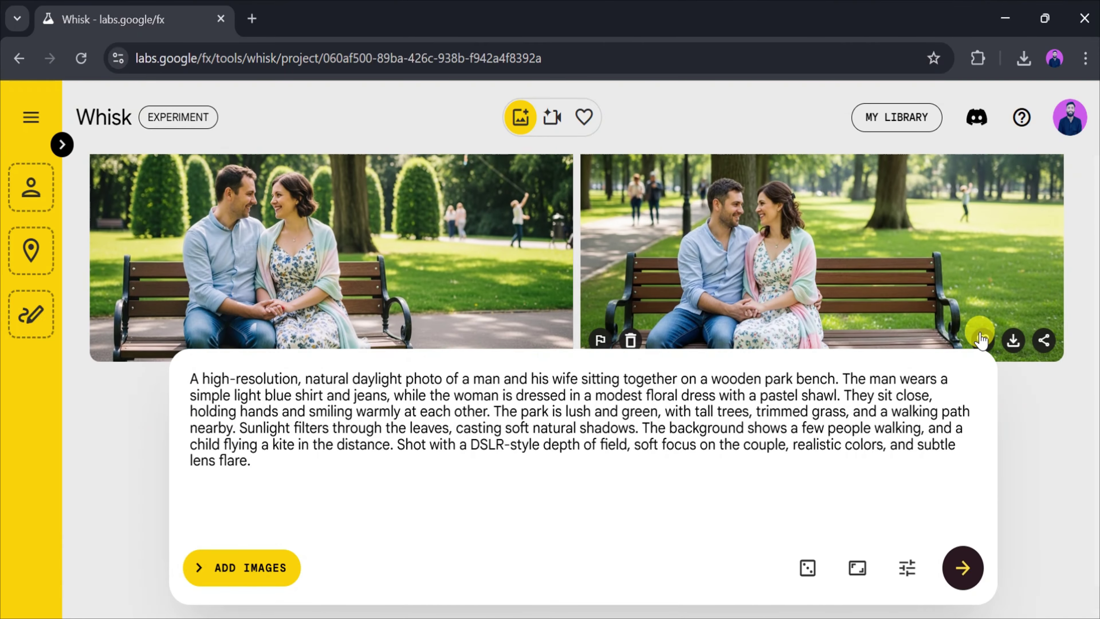
pyautogui.scroll(2, 979, 340)
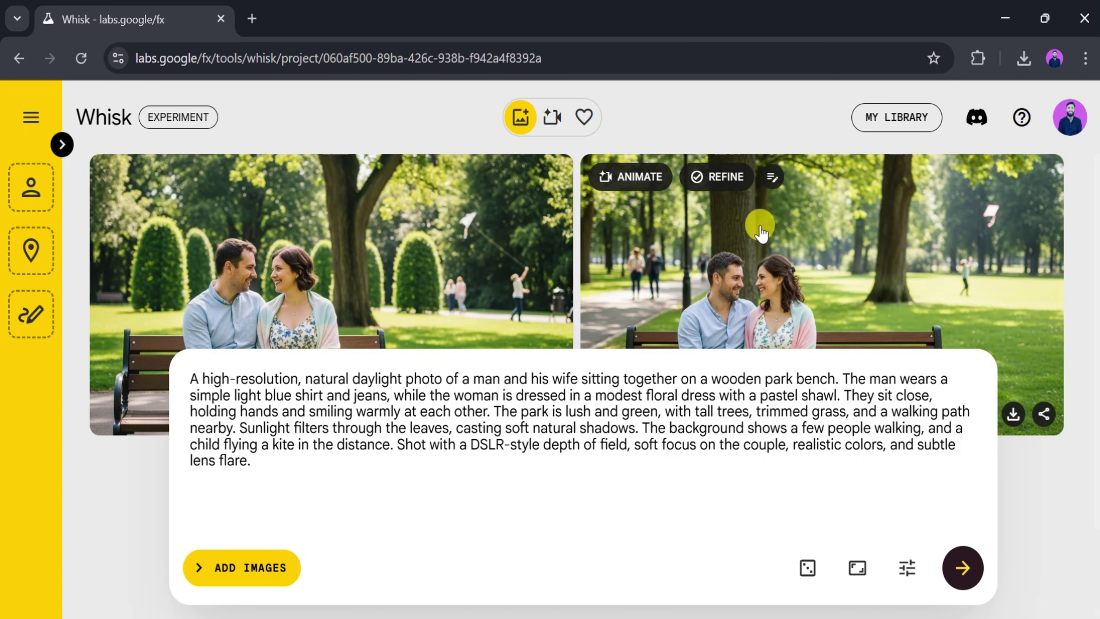
pyautogui.scroll(-2, 648, 317)
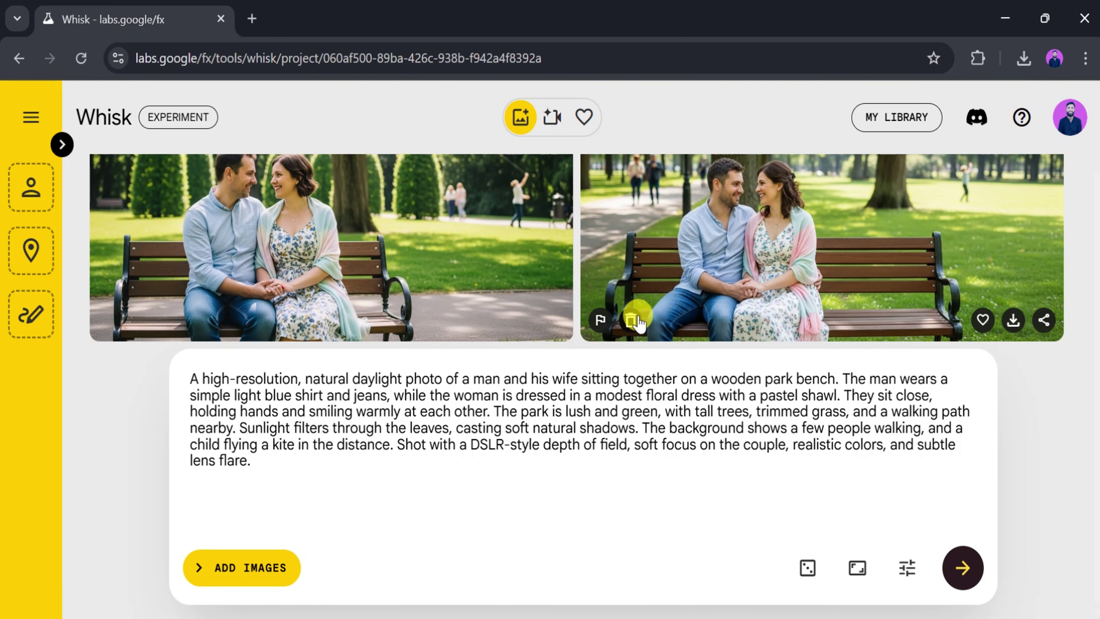
pyautogui.scroll(2, 626, 182)
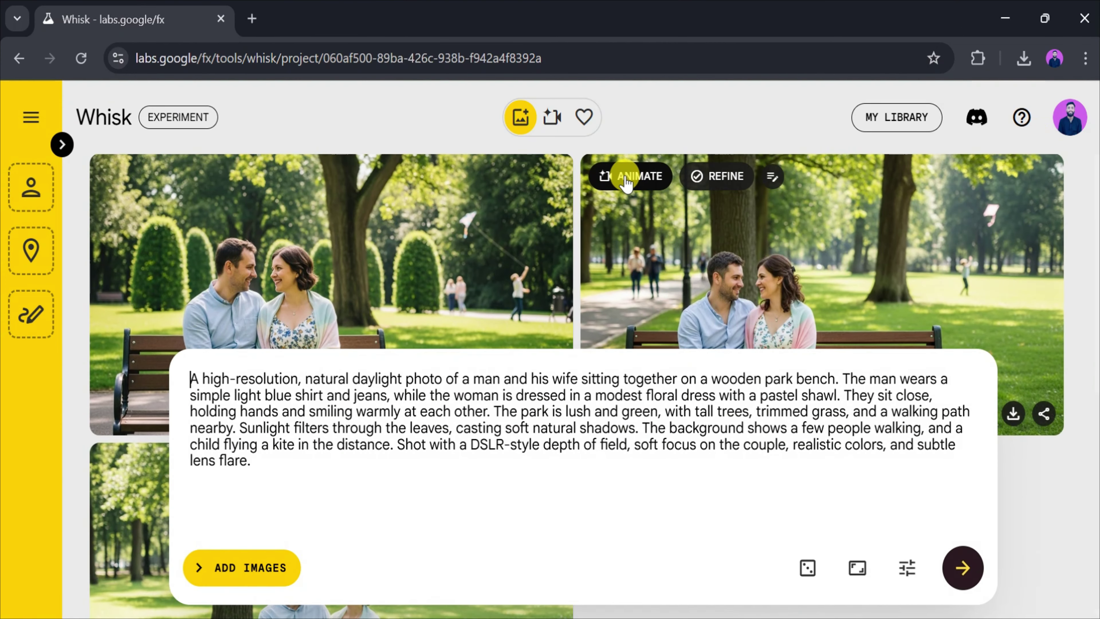
pyautogui.click(626, 178)
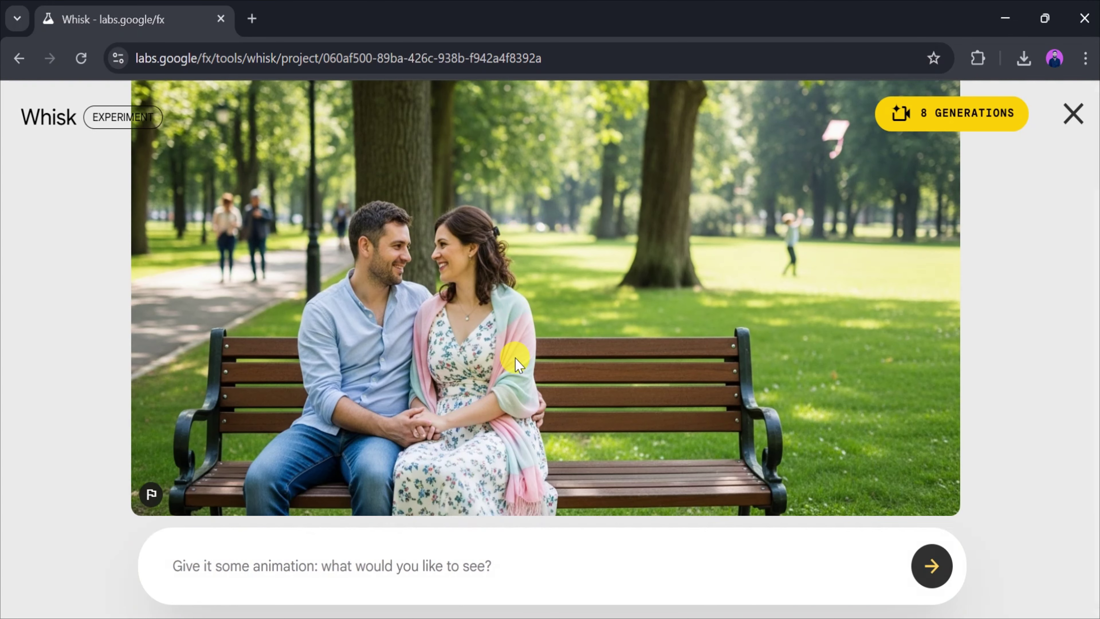
pyautogui.click(403, 571)
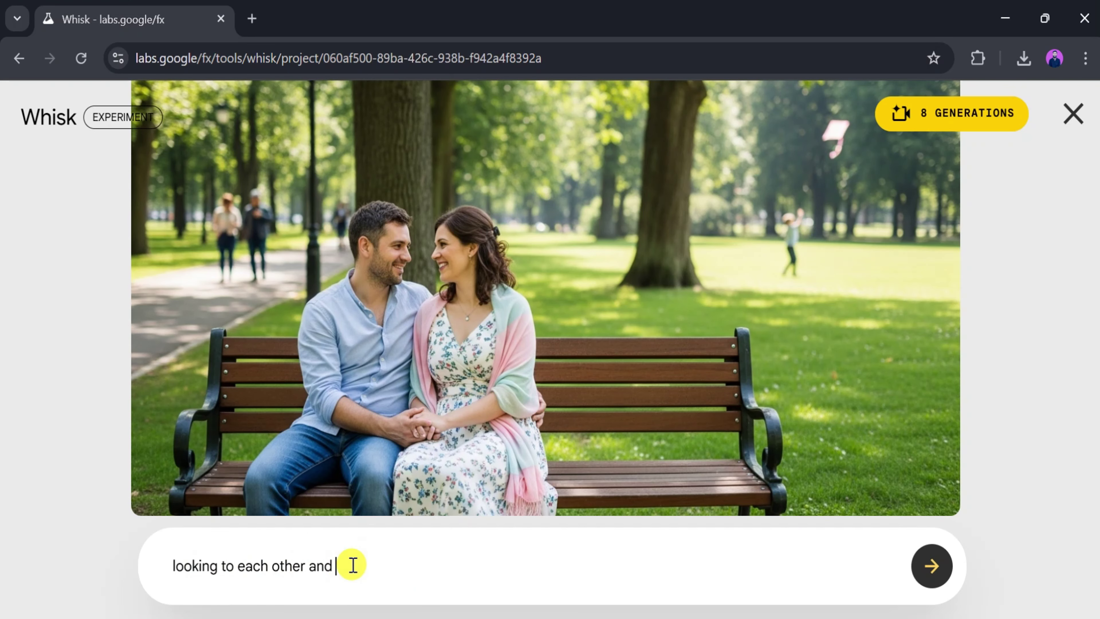
pyautogui.press('Return')
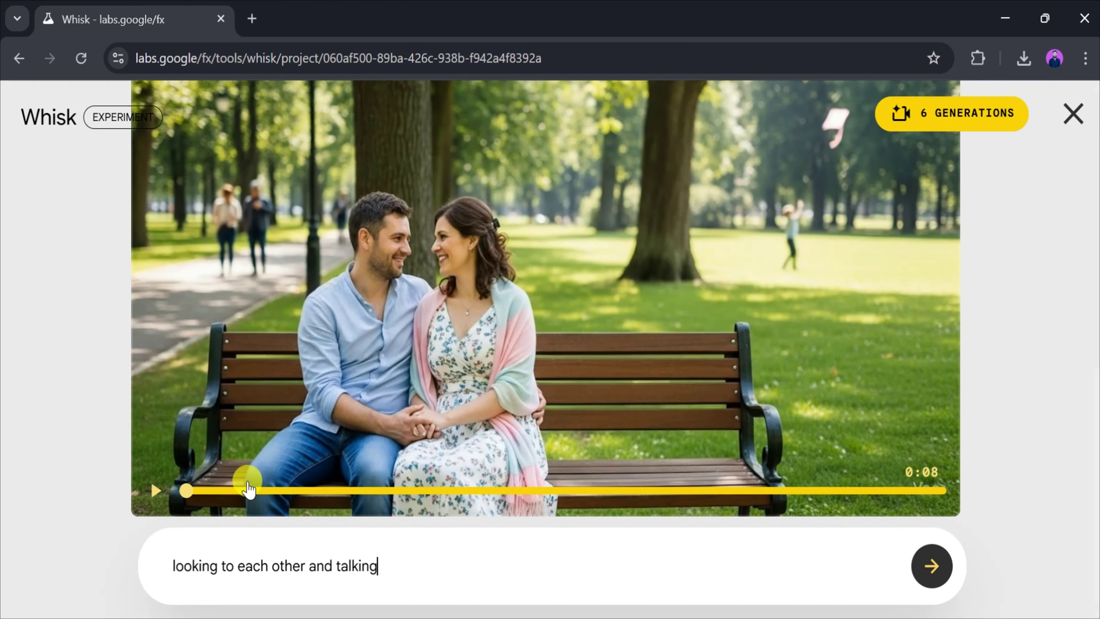
# - Play the generated park bench video, download it as a video file, and open the downloaded copy
pyautogui.click(152, 495)
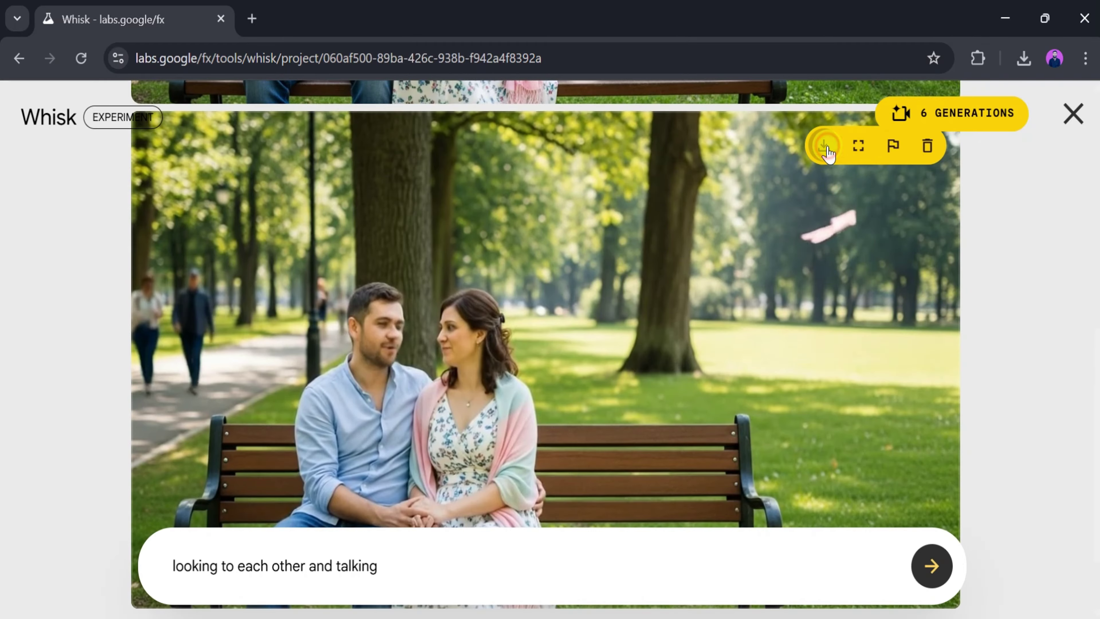
pyautogui.click(825, 147)
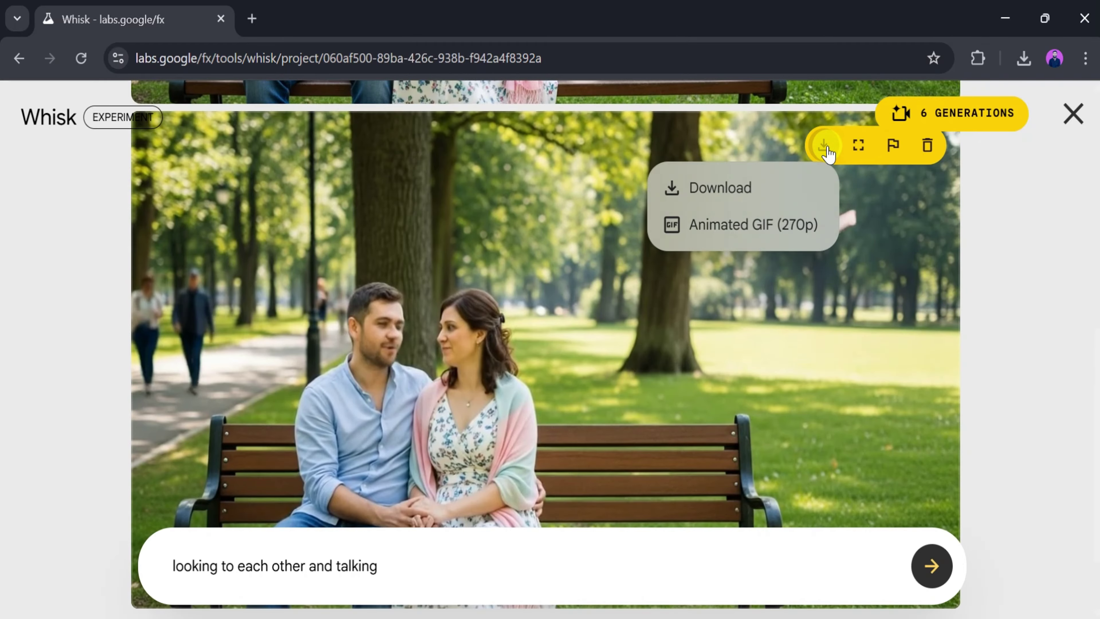
pyautogui.click(742, 190)
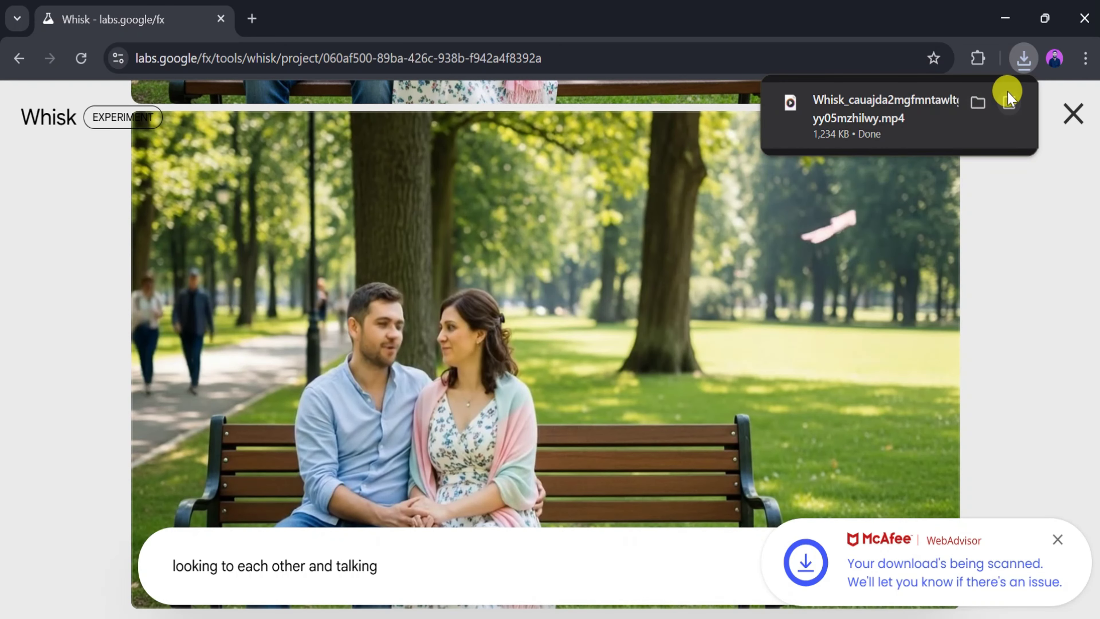
pyautogui.click(1007, 99)
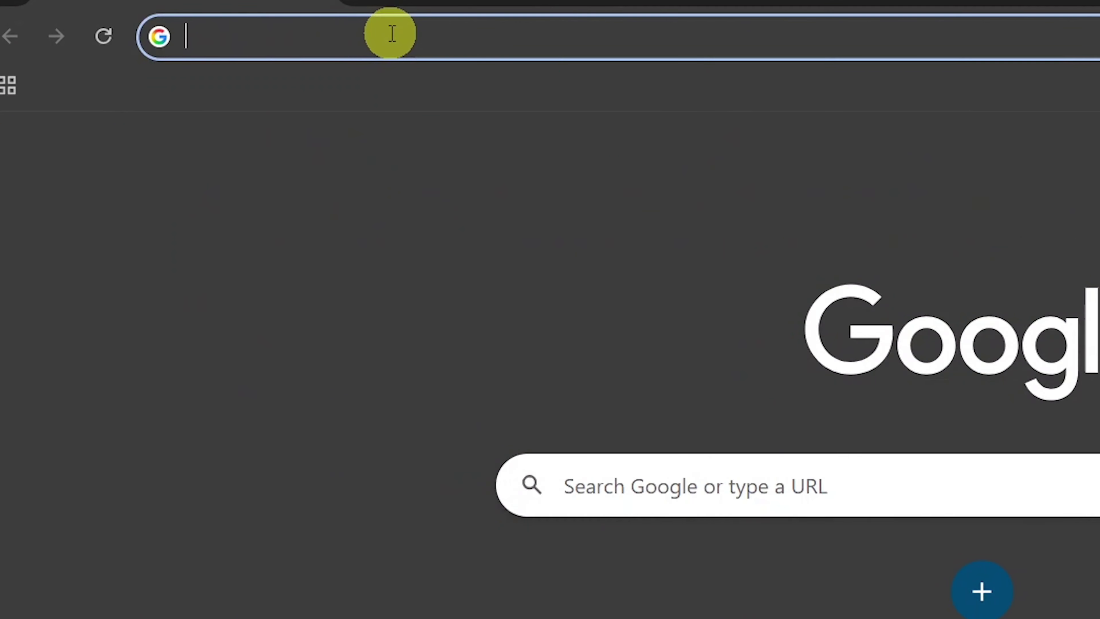
pyautogui.write('www.magiclight.a')
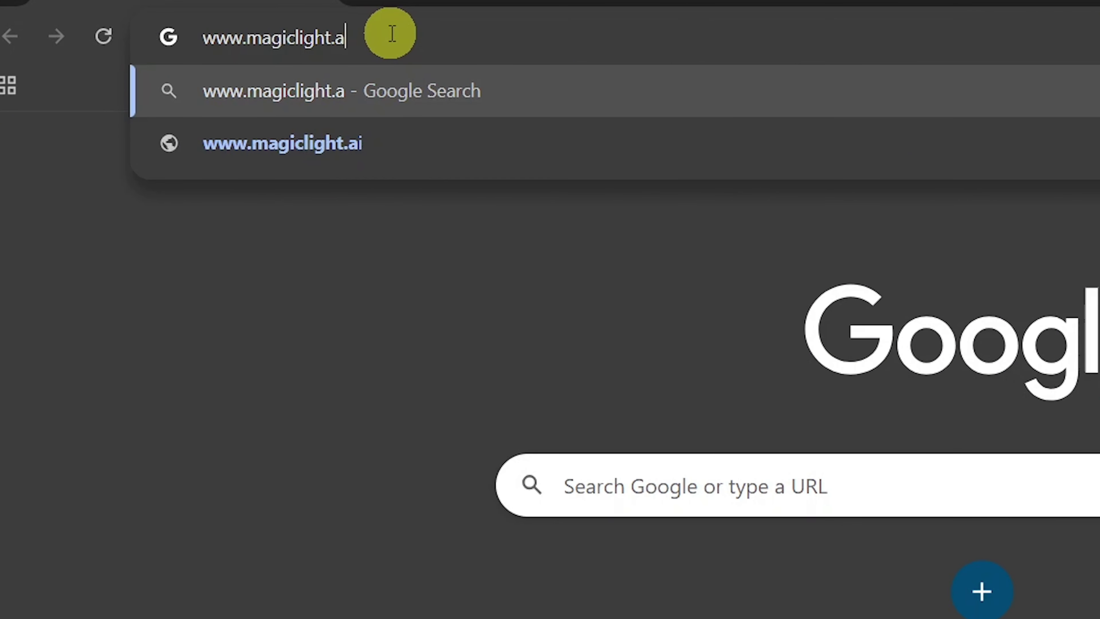
pyautogui.write('i')
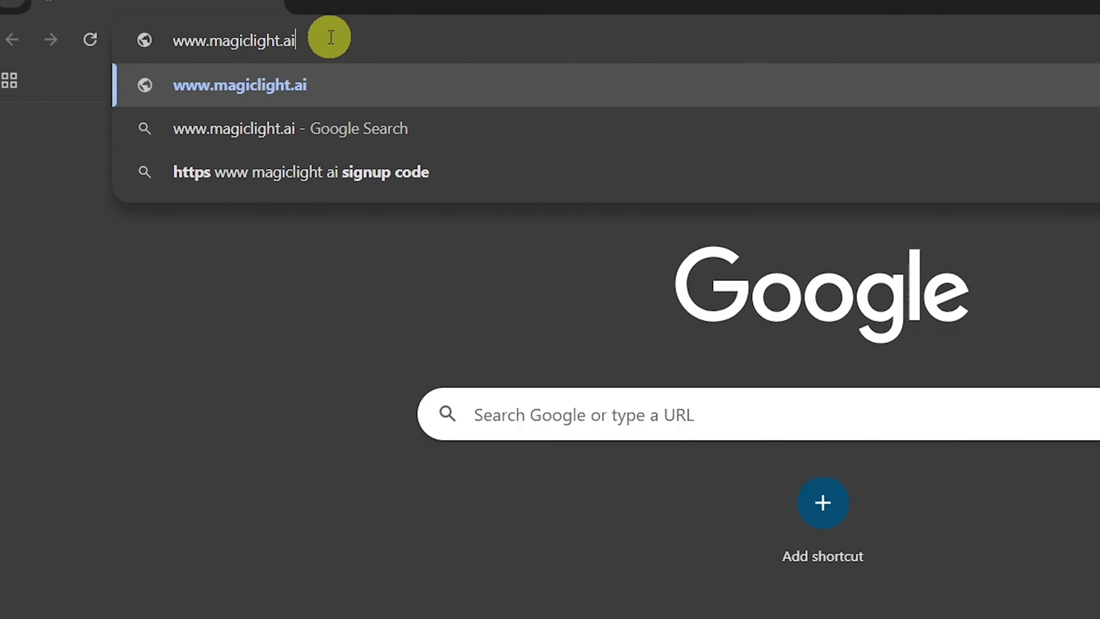
pyautogui.press('Return')
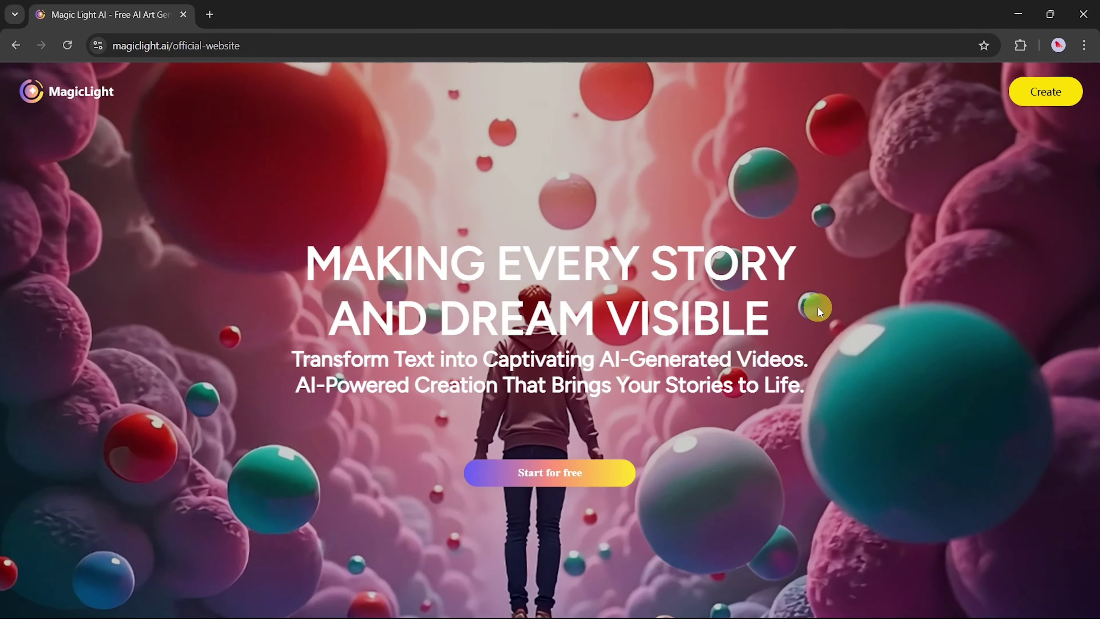
# - Look through the MagicLight homepage sections on long videos, visual styles and multilingual voiceovers
pyautogui.scroll(-12, 795, 304)
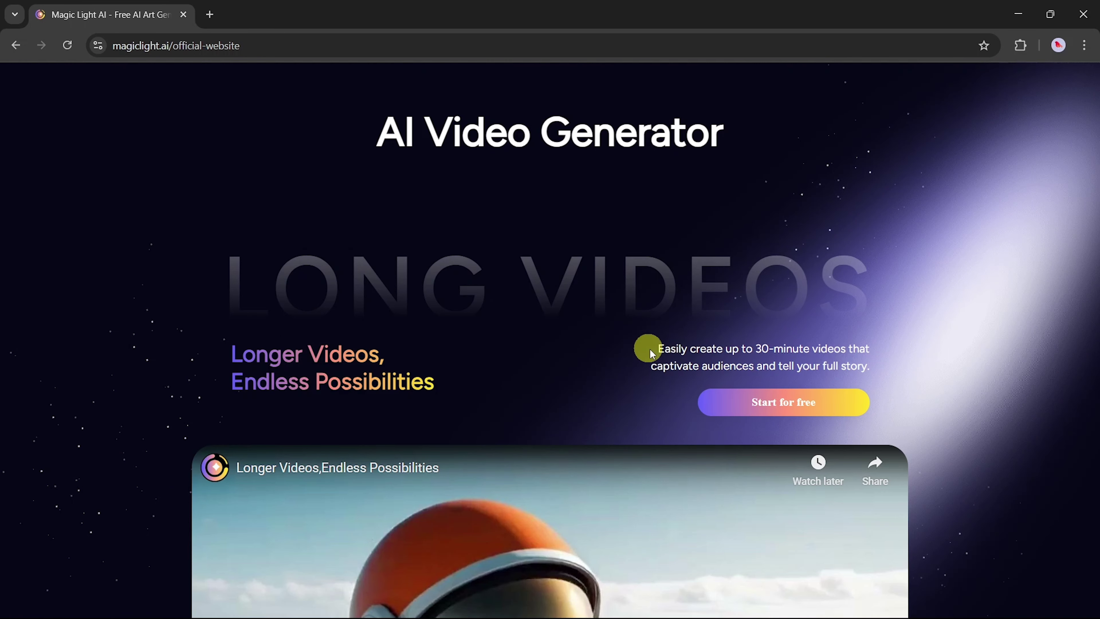
pyautogui.scroll(-10, 924, 350)
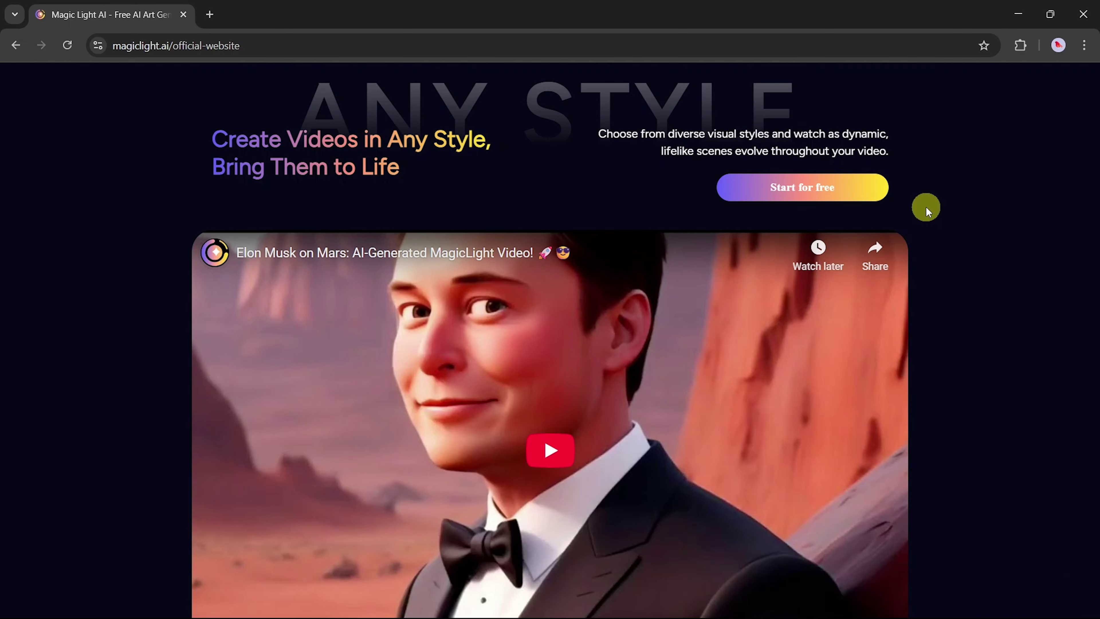
pyautogui.scroll(-10, 926, 207)
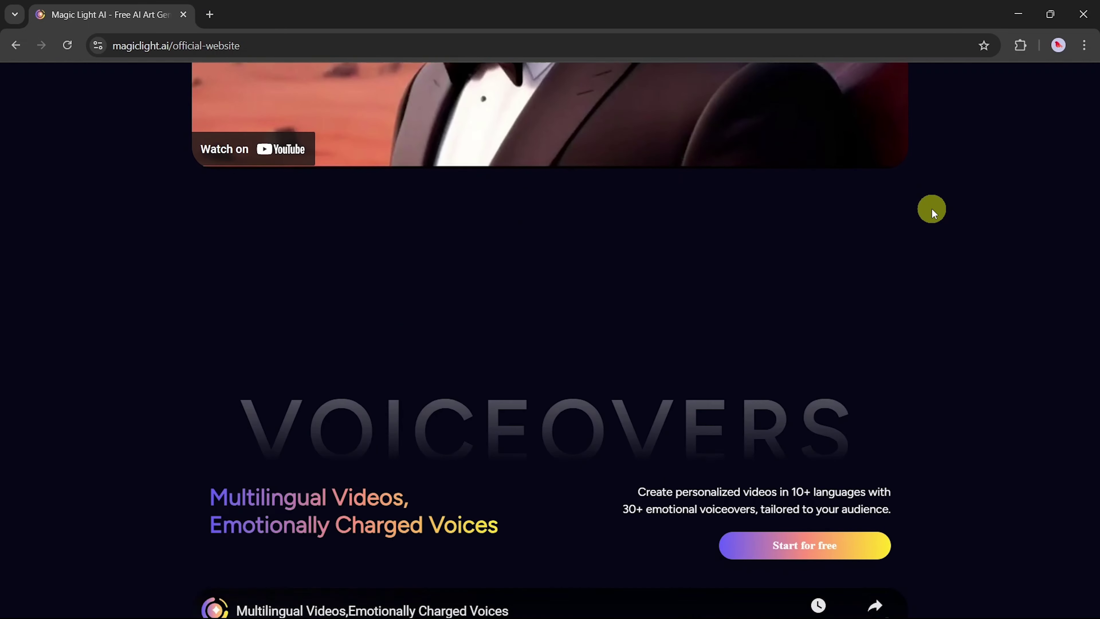
pyautogui.scroll(-5, 931, 208)
pyautogui.scroll(-3, 932, 208)
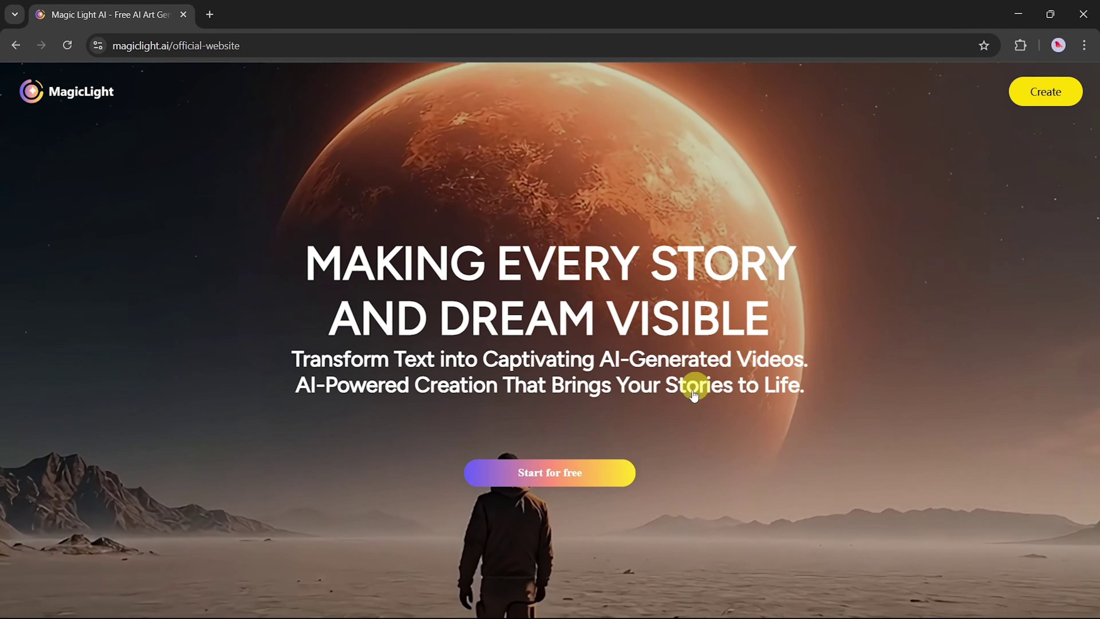
# - Enter the MagicLight creation site for free and log in to the account
pyautogui.click(599, 474)
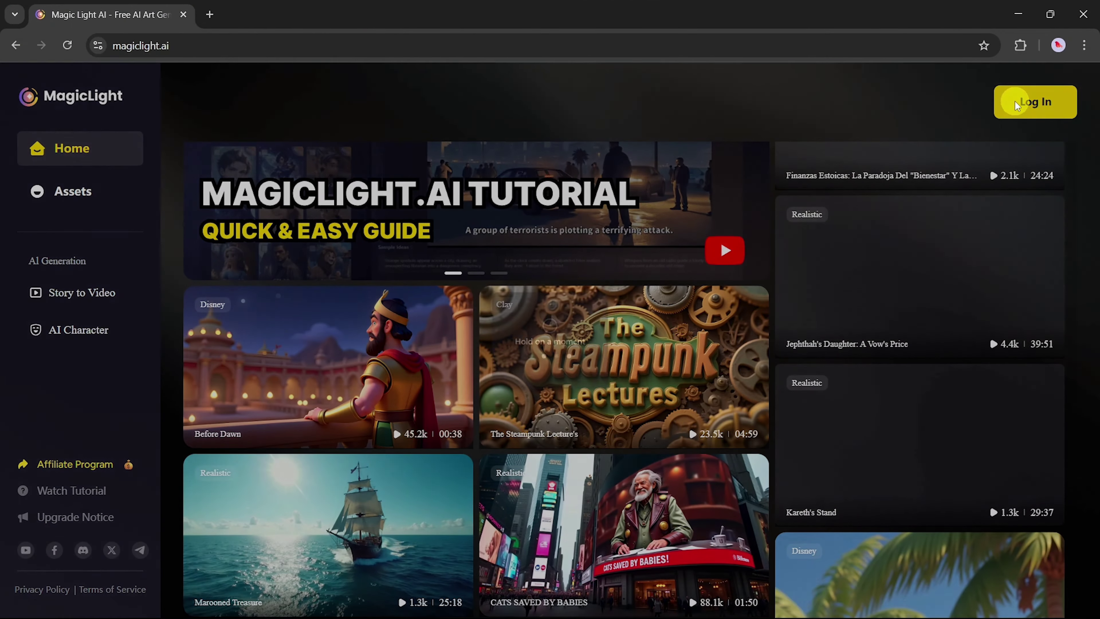
pyautogui.click(1015, 101)
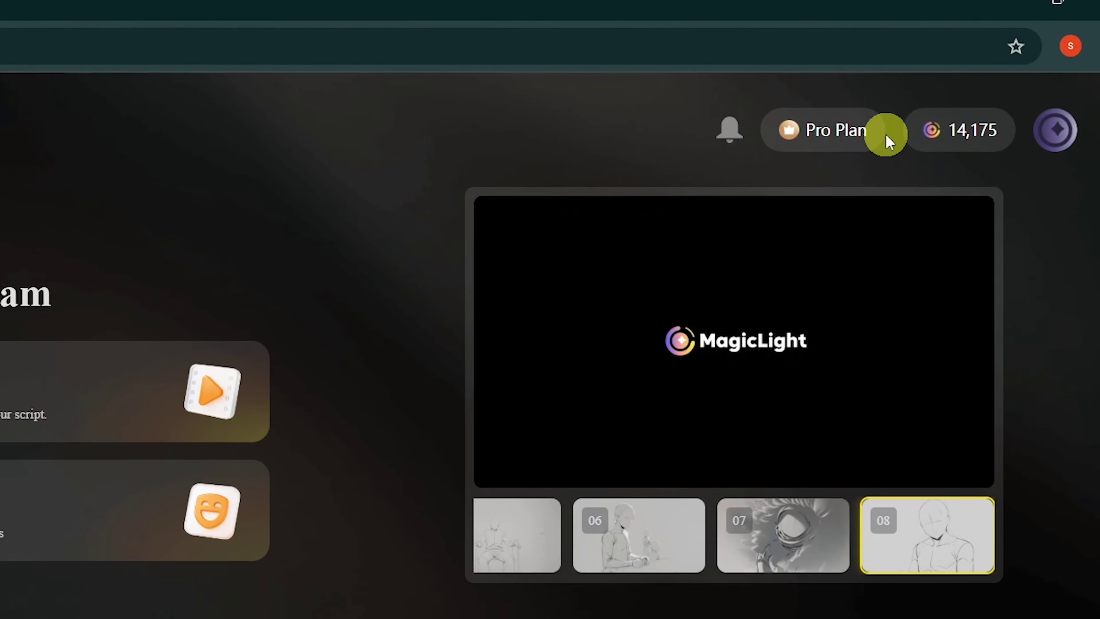
pyautogui.moveTo(788, 143)
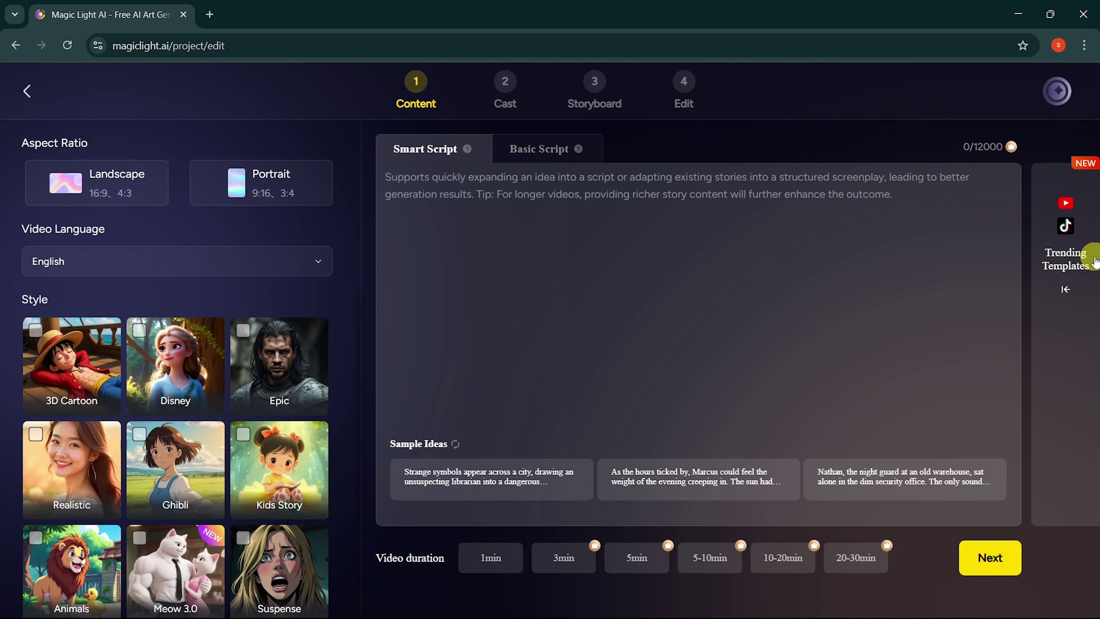
# - Browse the Trending Templates and open the one titled "What Would You Do In This Situation?"
pyautogui.click(1092, 260)
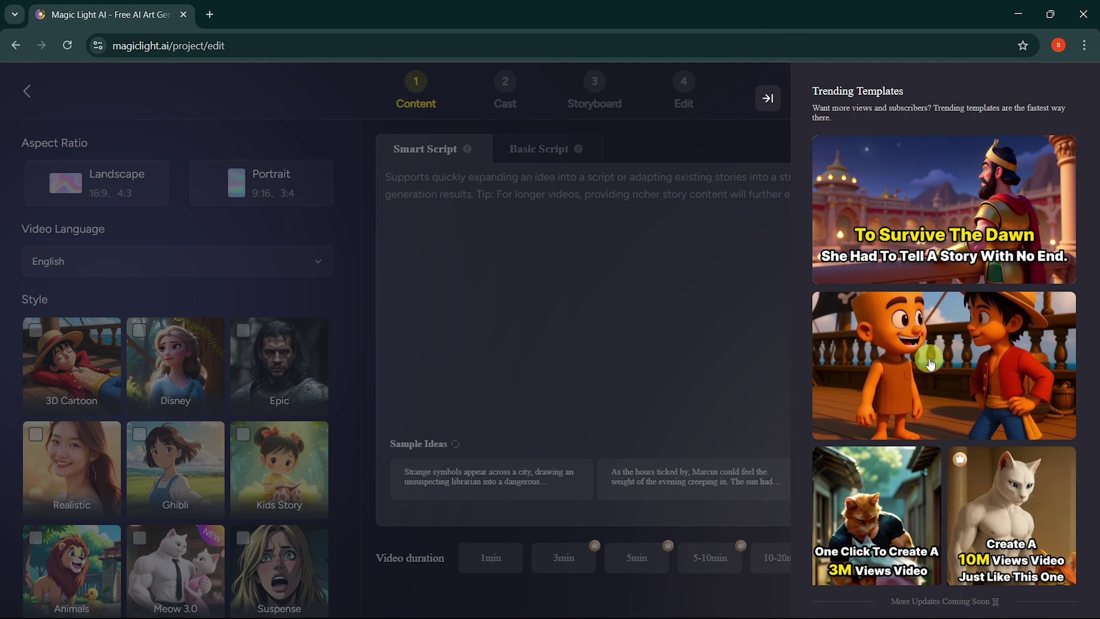
pyautogui.scroll(-3, 920, 486)
pyautogui.scroll(-1, 920, 485)
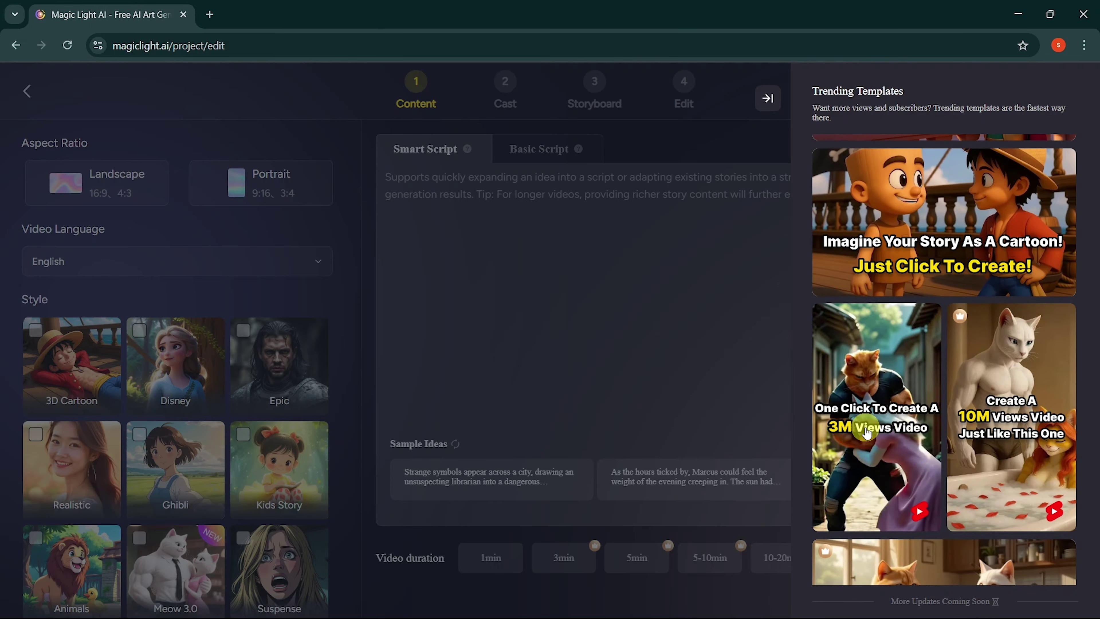
pyautogui.scroll(-9, 866, 433)
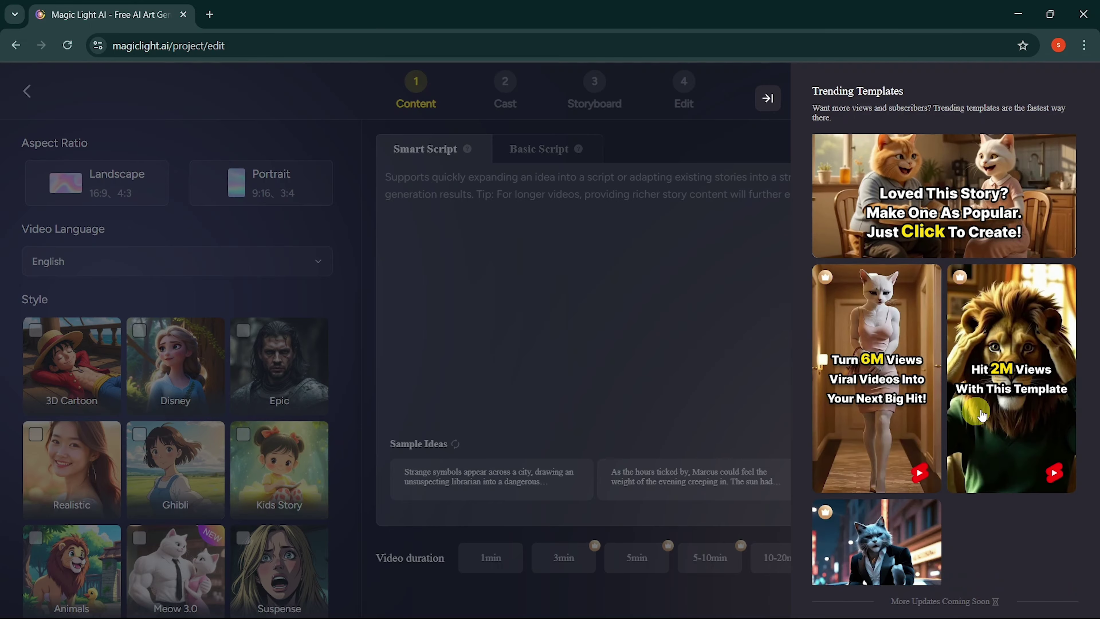
pyautogui.click(891, 362)
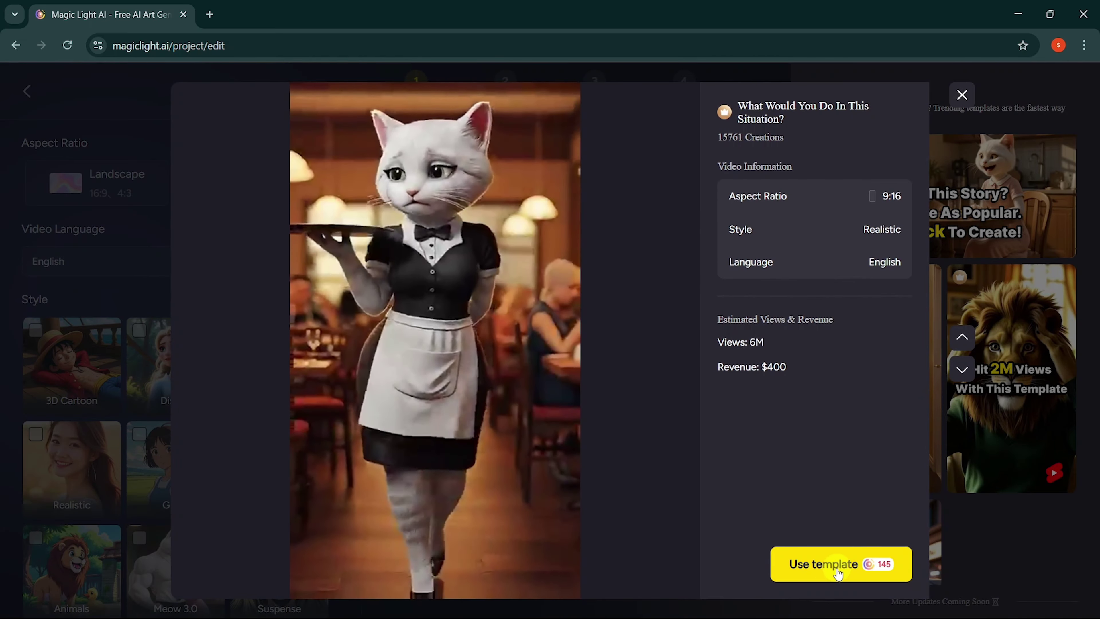
# - Use the template and choose the orange cat in sunglasses and leather jacket for the character Jasper
pyautogui.click(837, 570)
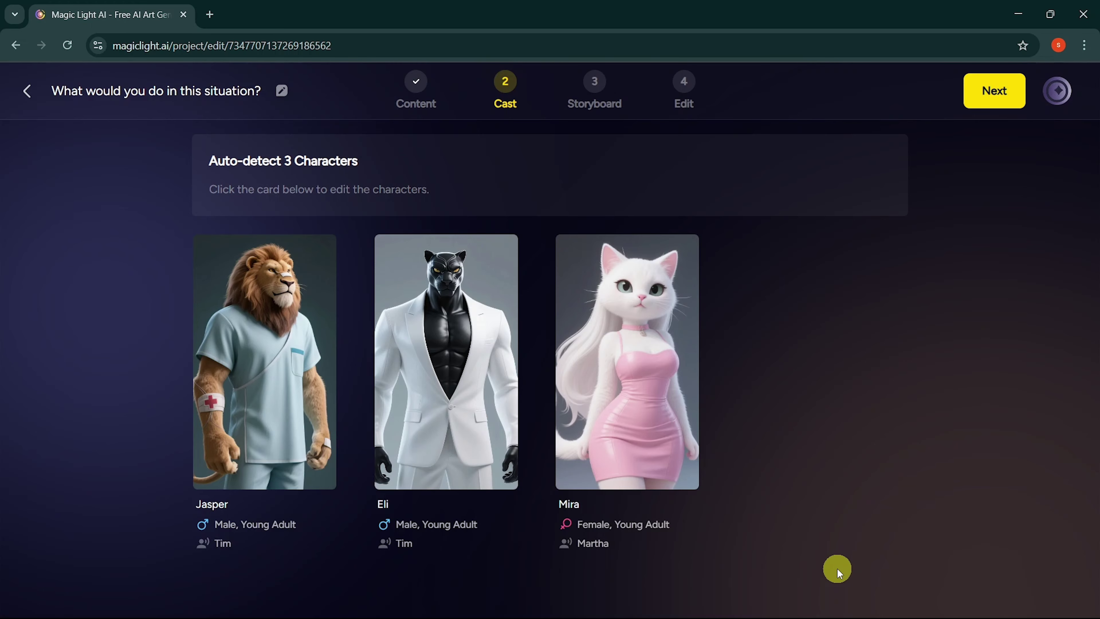
pyautogui.click(261, 356)
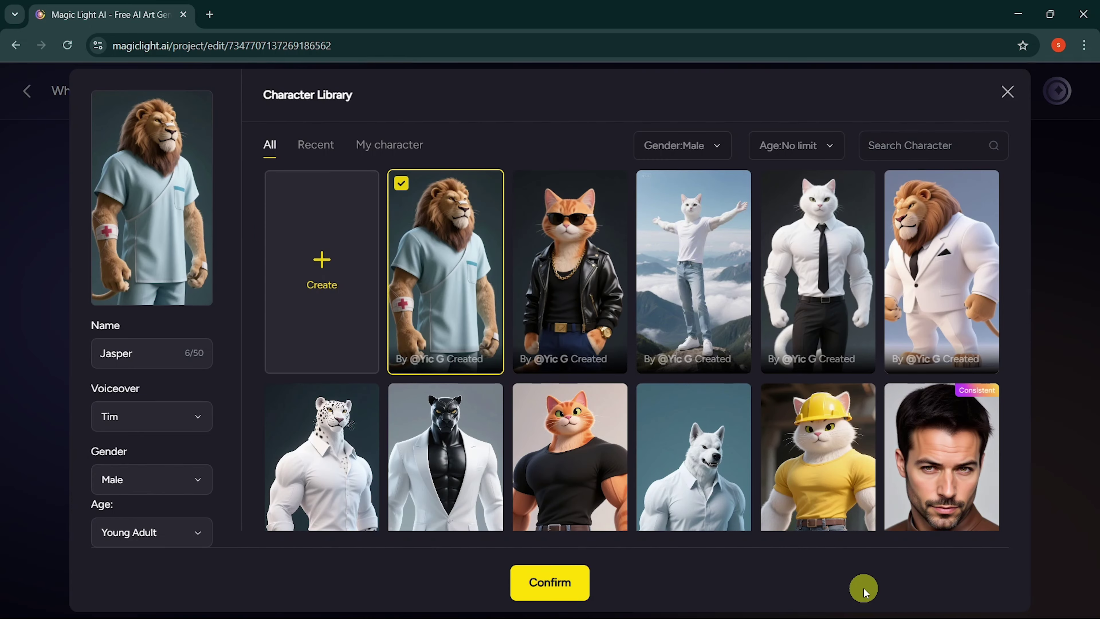
pyautogui.click(586, 322)
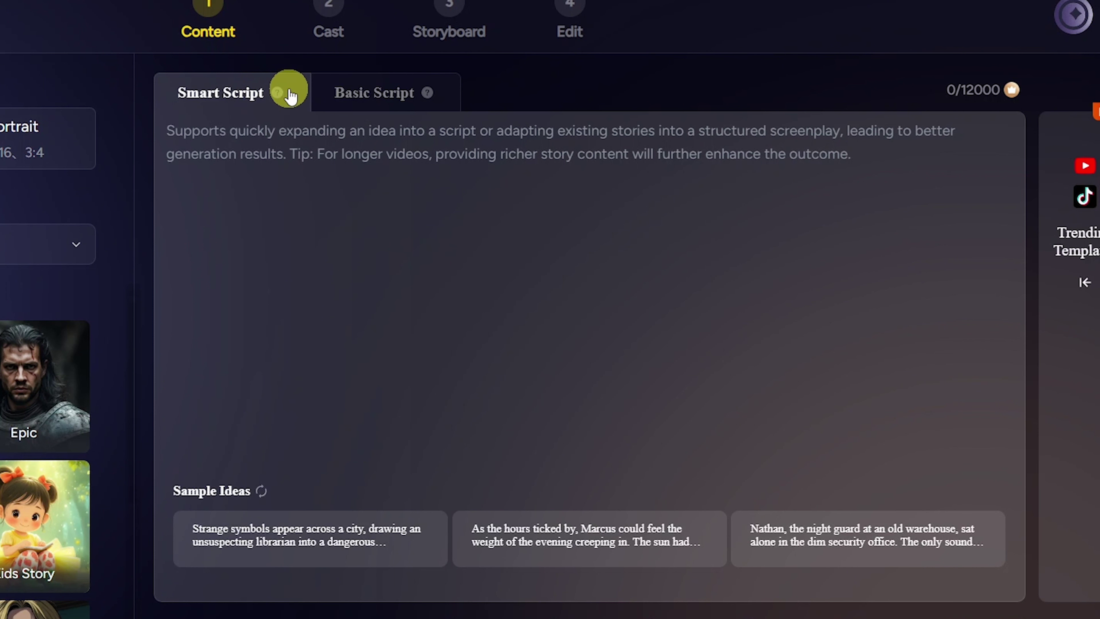
# - Compare the Basic Script and Smart Script modes and paste the 20-scene Atlantis story into Smart Script
pyautogui.click(345, 101)
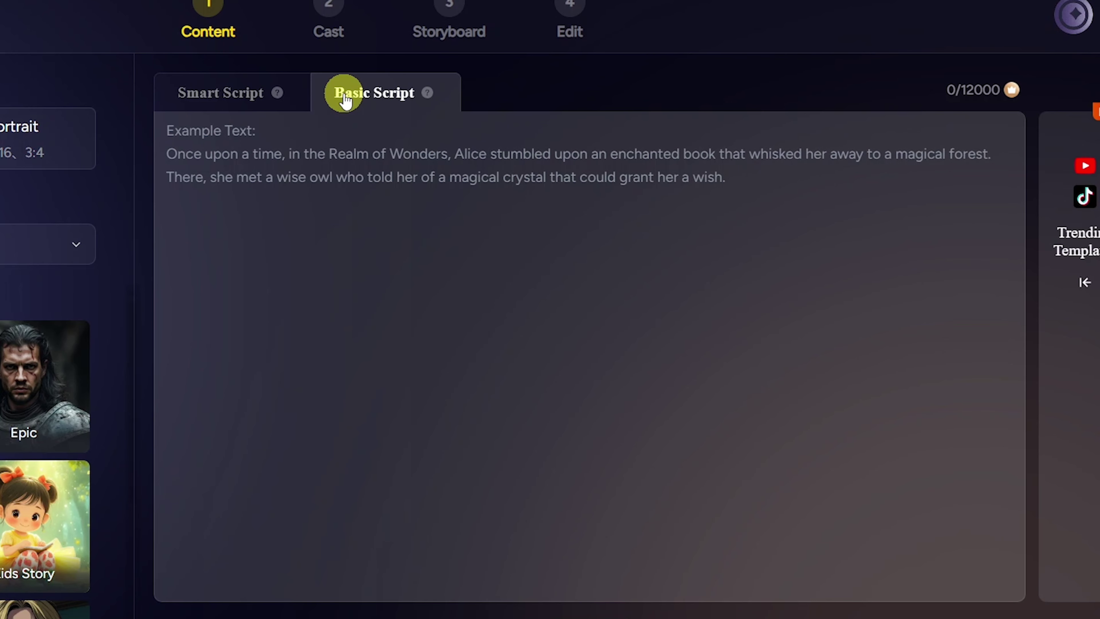
pyautogui.click(229, 101)
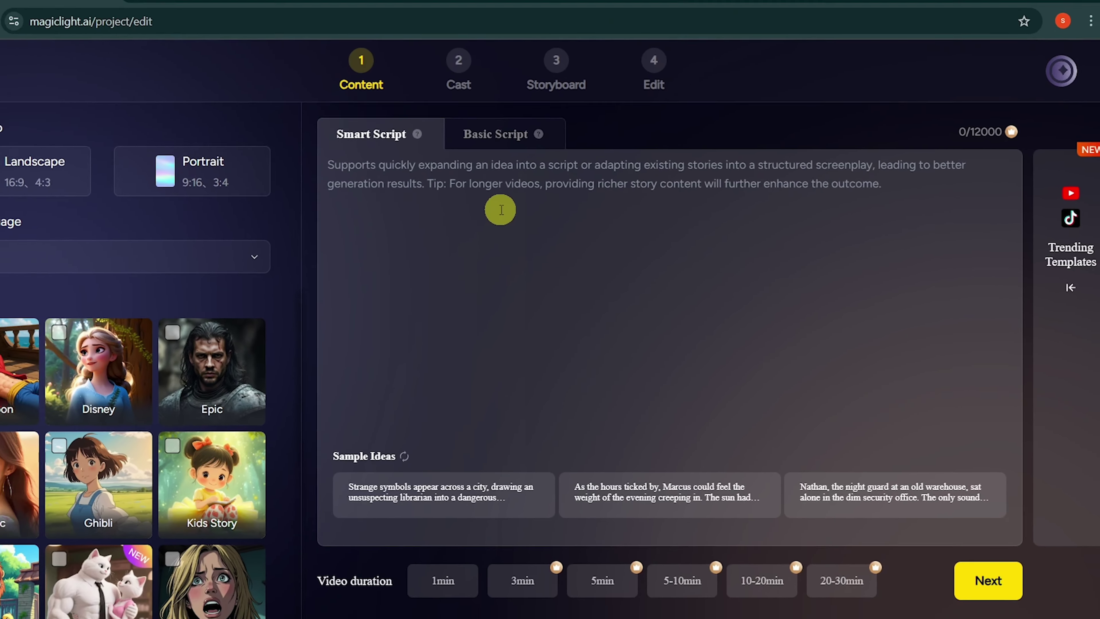
pyautogui.rightClick(377, 185)
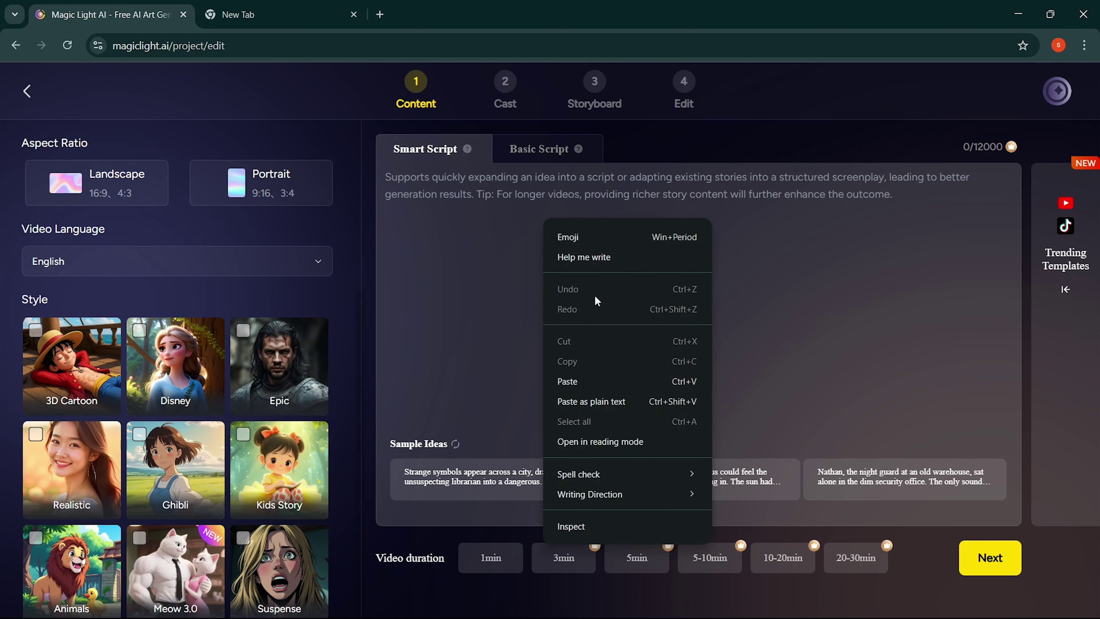
pyautogui.click(595, 381)
pyautogui.scroll(20, 592, 365)
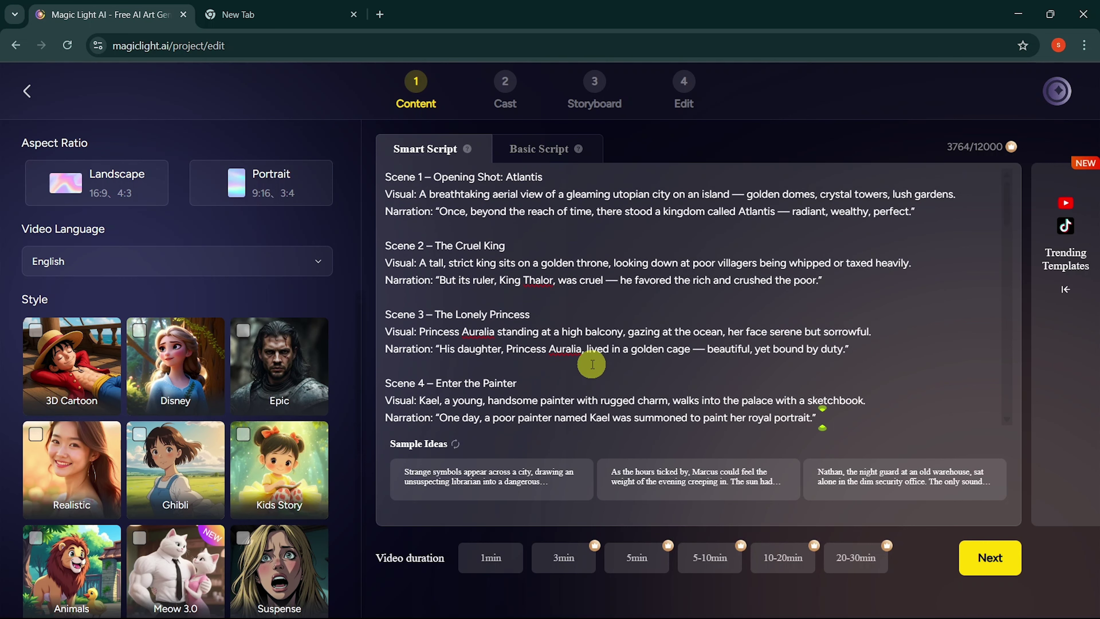
pyautogui.scroll(-20, 592, 365)
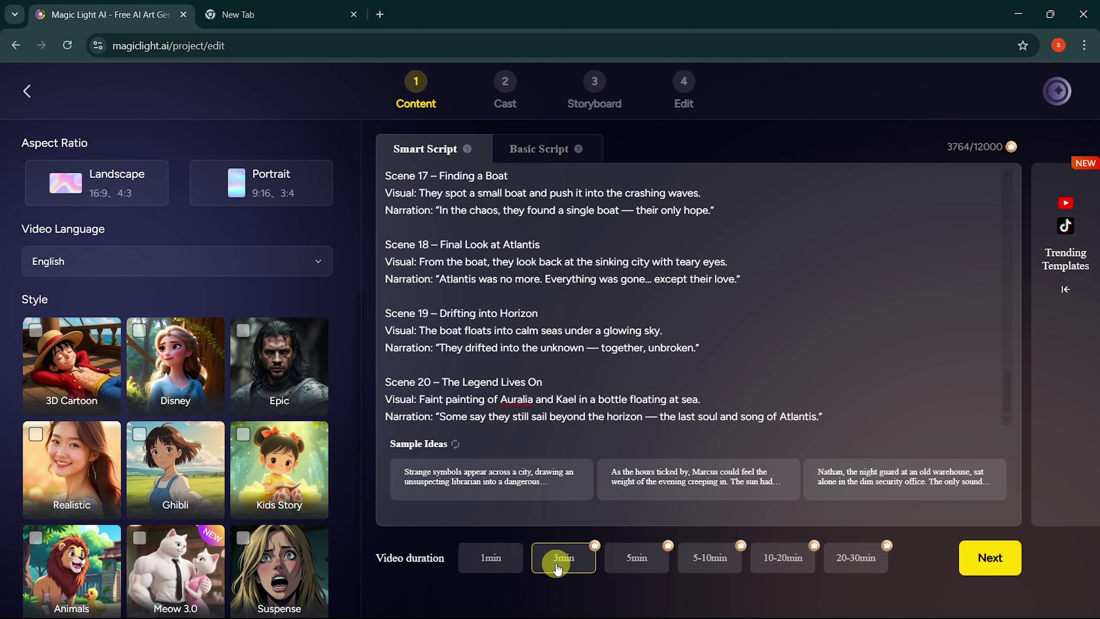
# - Set the video duration to 3min, the aspect ratio to Landscape and the style to Disney
pyautogui.click(852, 563)
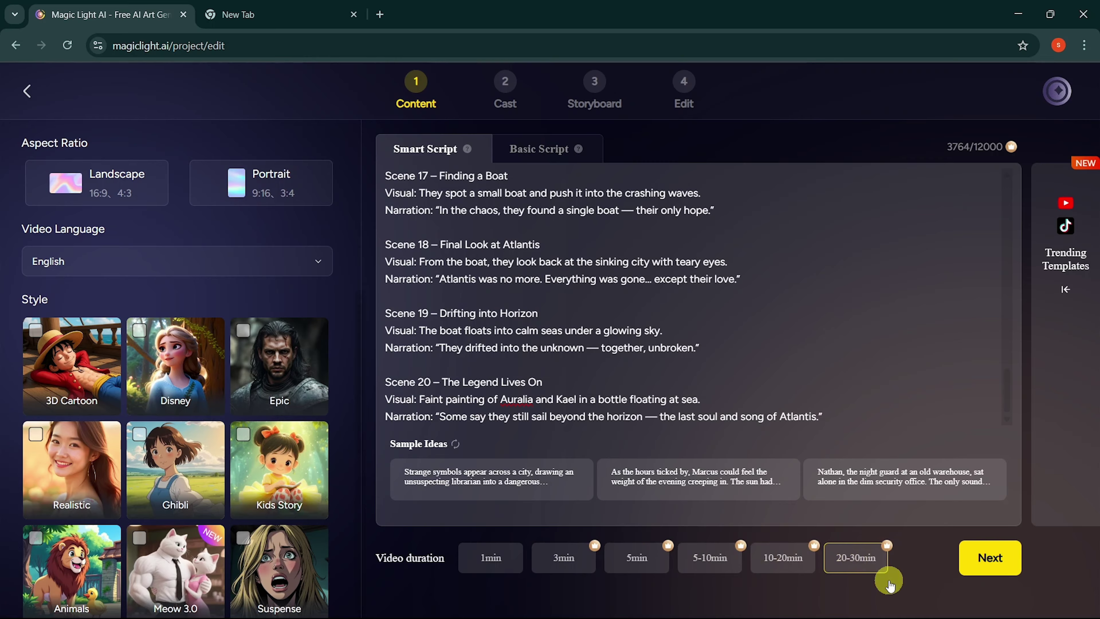
pyautogui.click(571, 567)
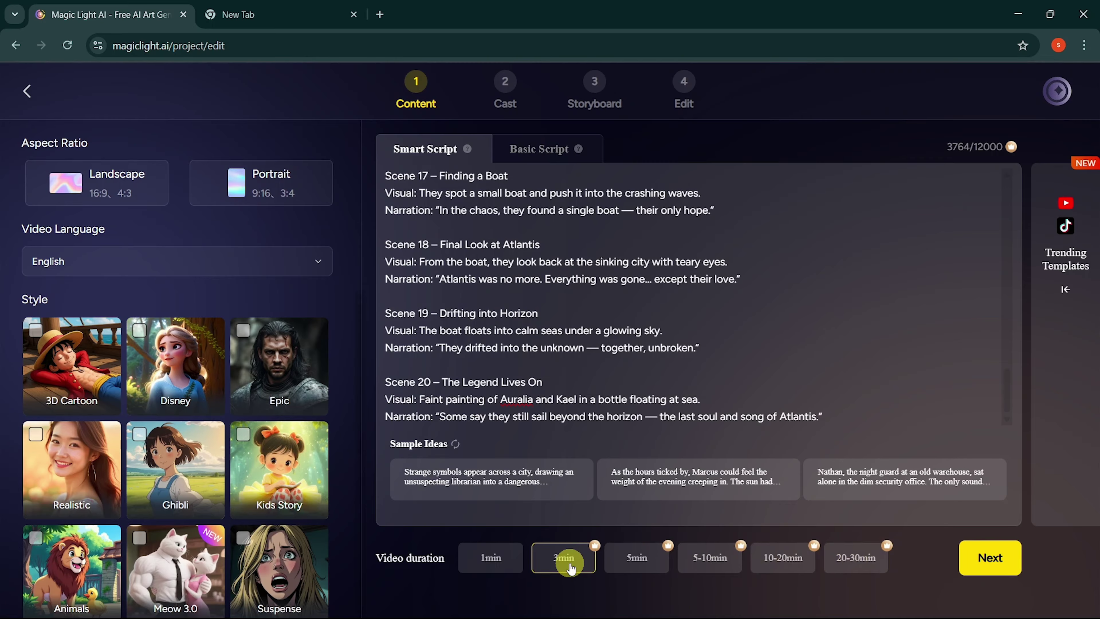
pyautogui.click(130, 195)
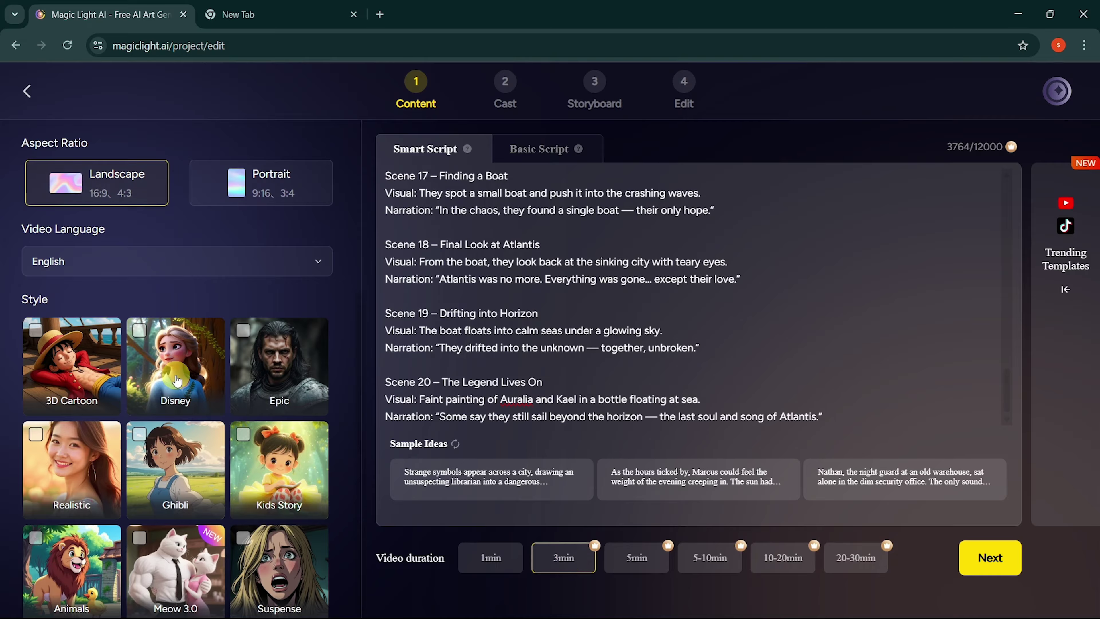
pyautogui.click(184, 360)
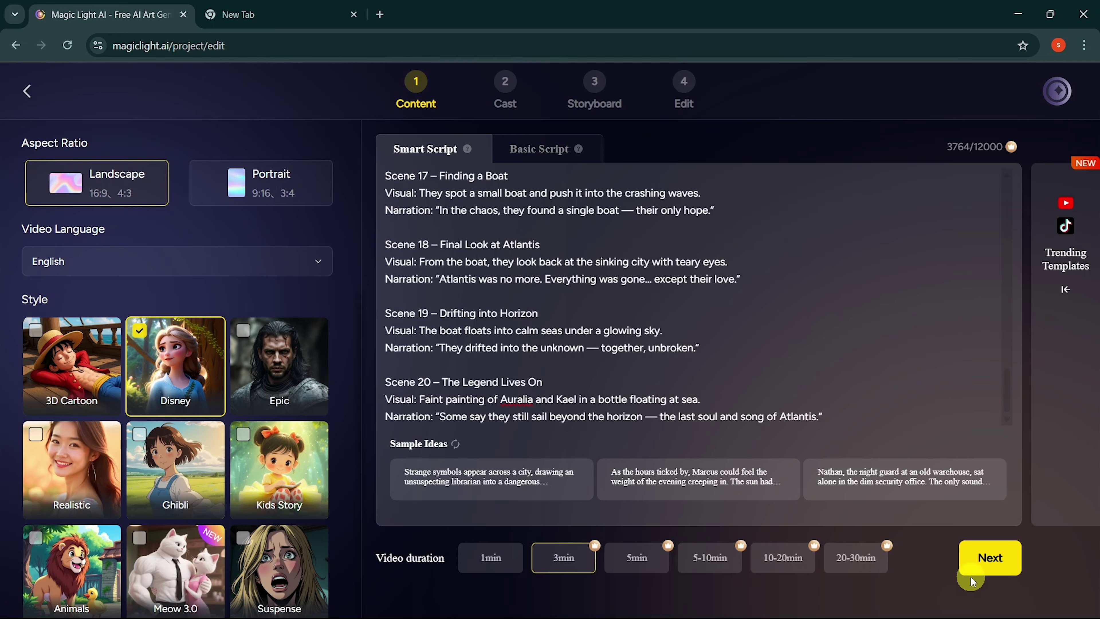
# - Break the Atlantis script down into shots and auto-cast its characters
pyautogui.click(979, 558)
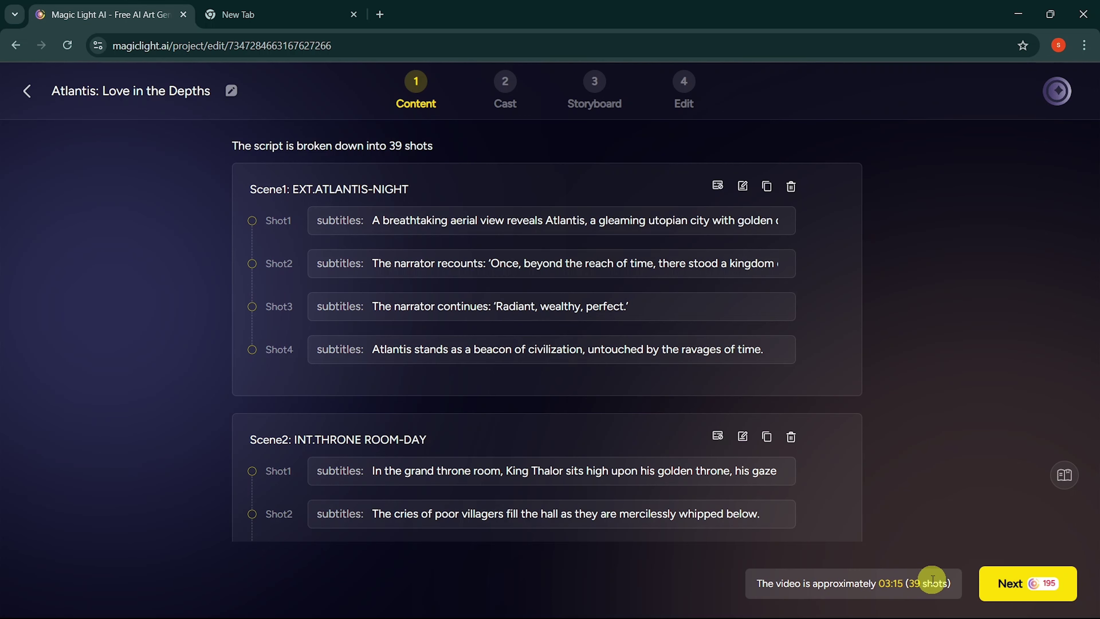
pyautogui.click(1034, 589)
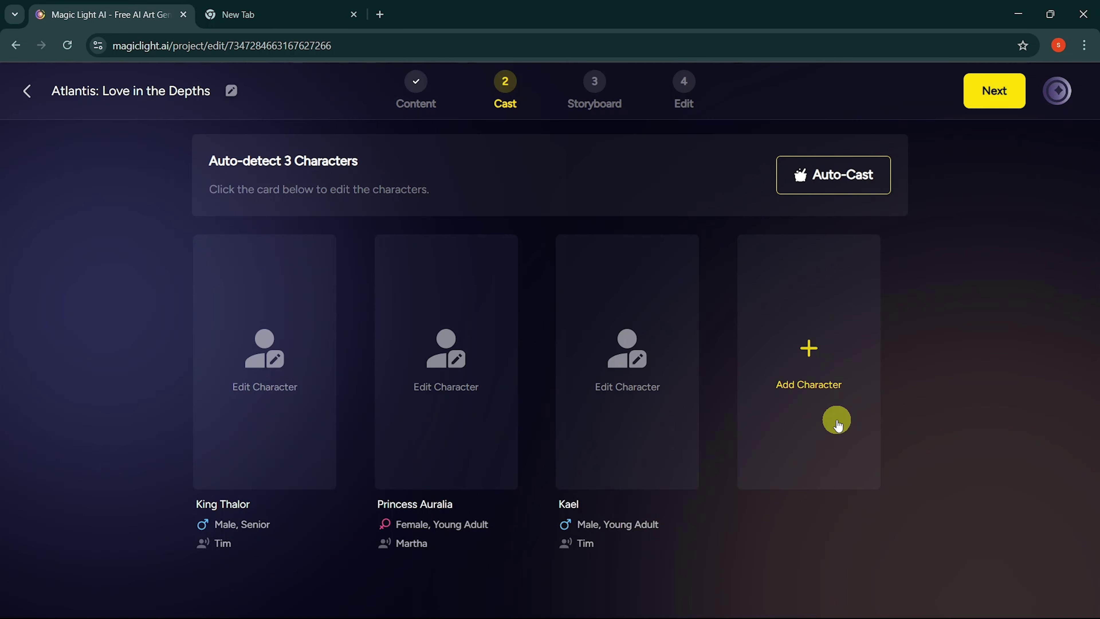
pyautogui.click(814, 175)
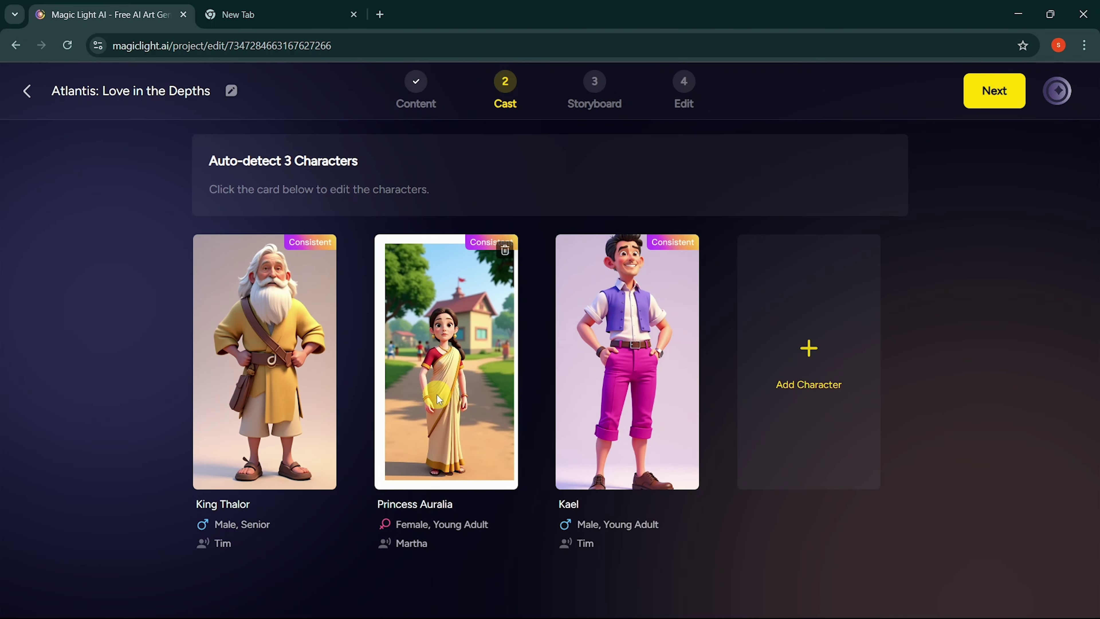
# - Replace Princess Auralia's look with the blonde, crowned princess in a blue gown from the Character Library
pyautogui.click(437, 395)
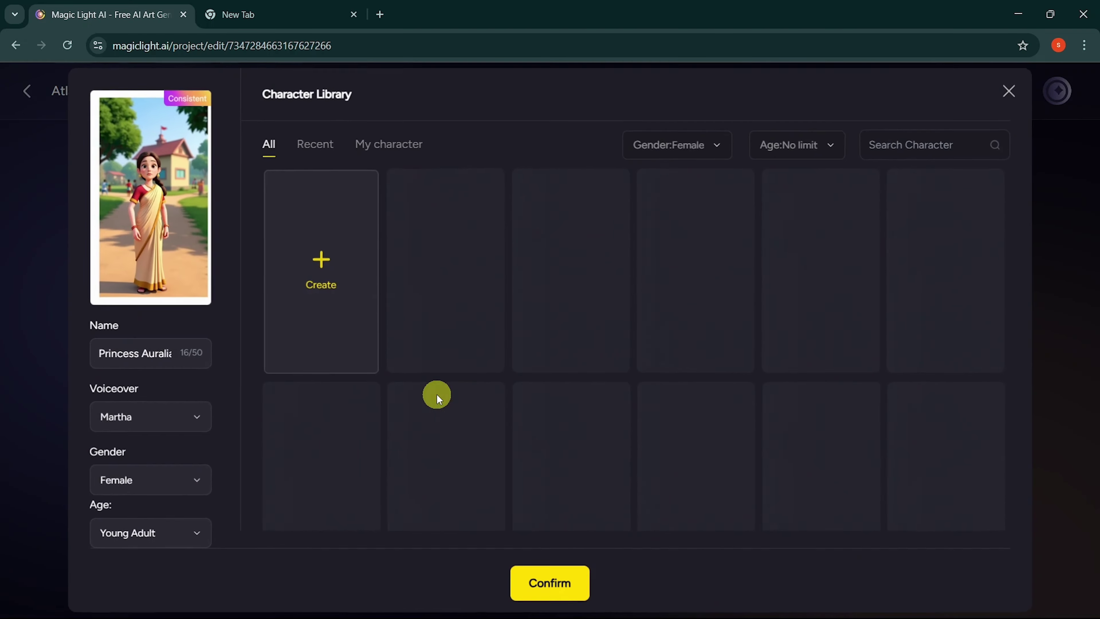
pyautogui.scroll(-3, 514, 372)
pyautogui.scroll(-4, 514, 372)
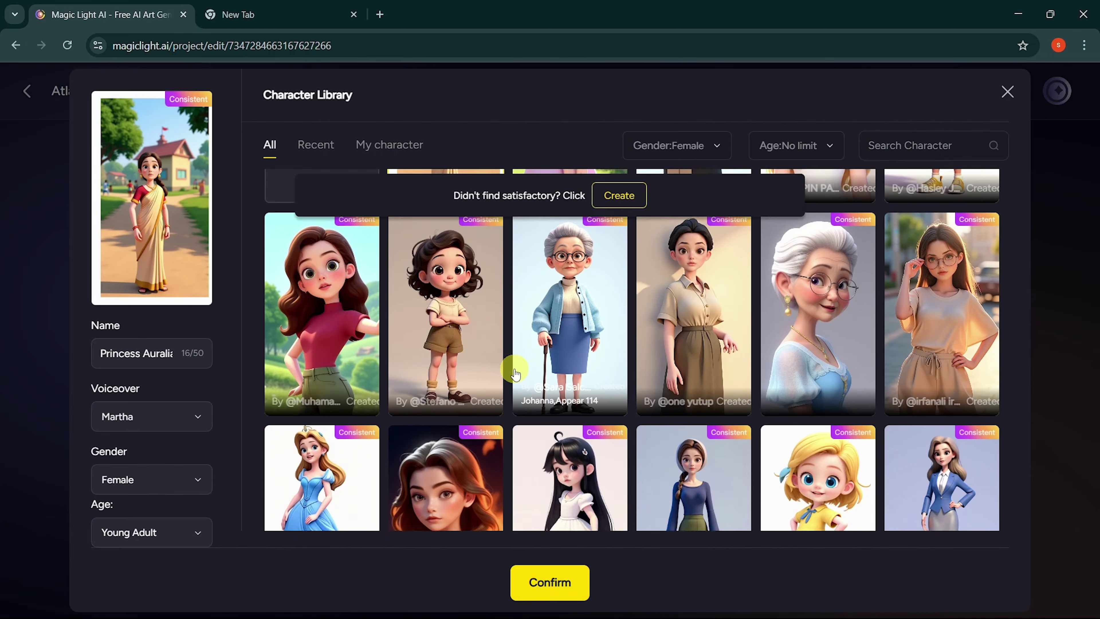
pyautogui.scroll(-5, 514, 372)
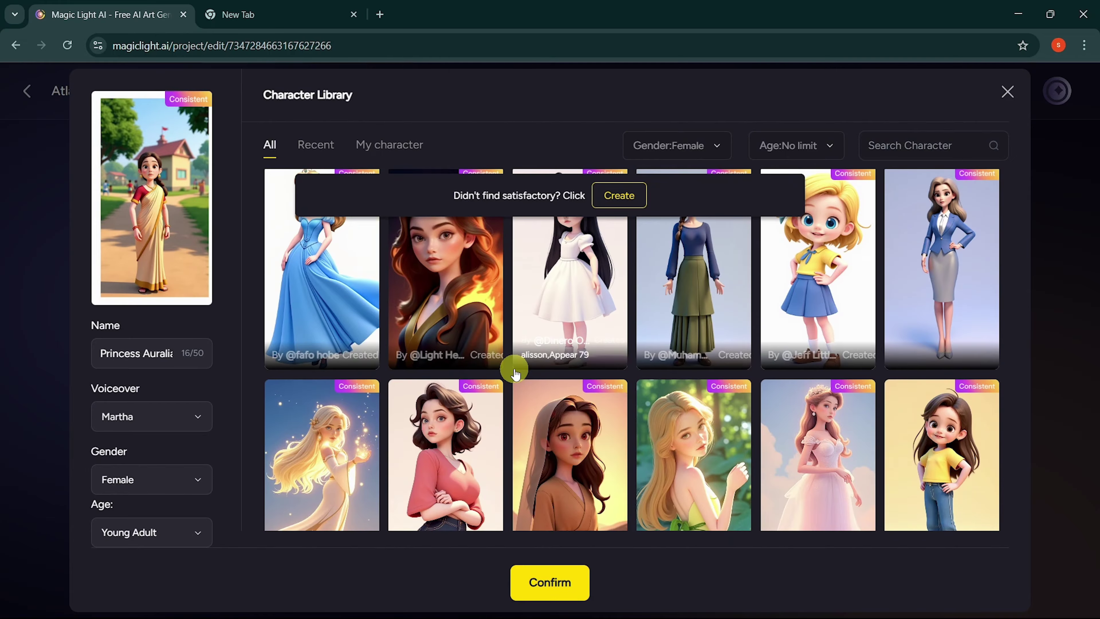
pyautogui.scroll(-6, 515, 372)
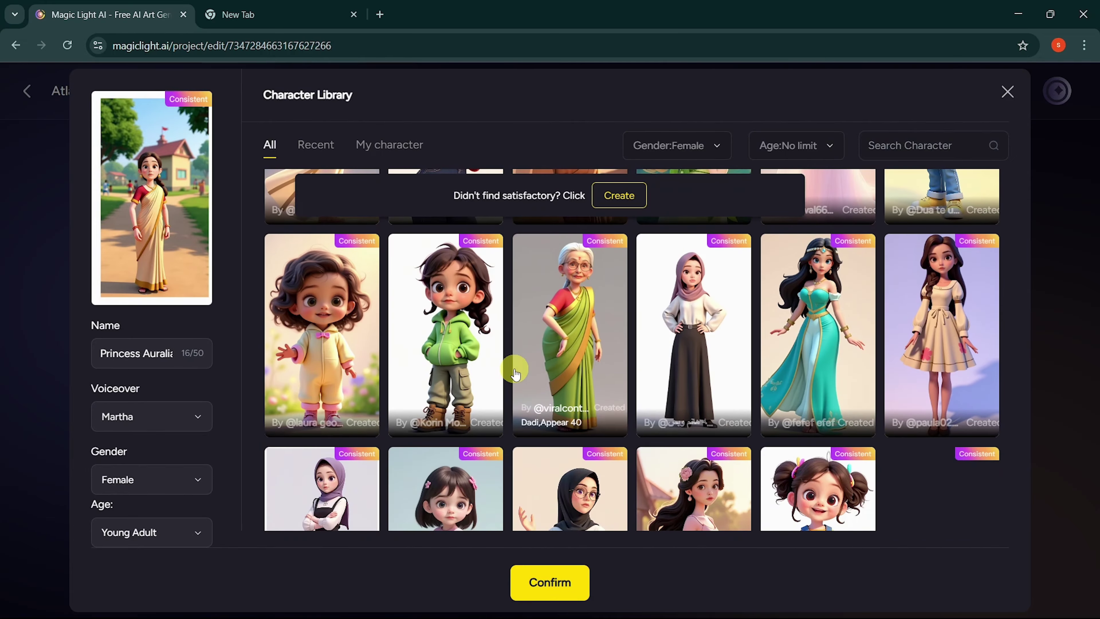
pyautogui.scroll(5, 515, 371)
pyautogui.scroll(5, 514, 371)
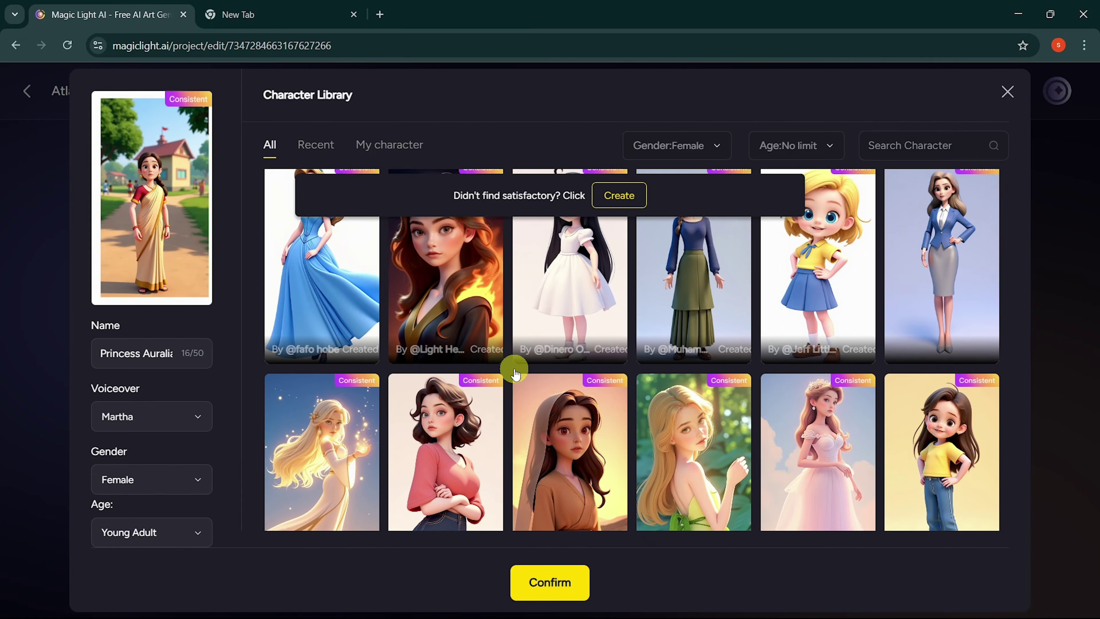
pyautogui.scroll(-8, 514, 371)
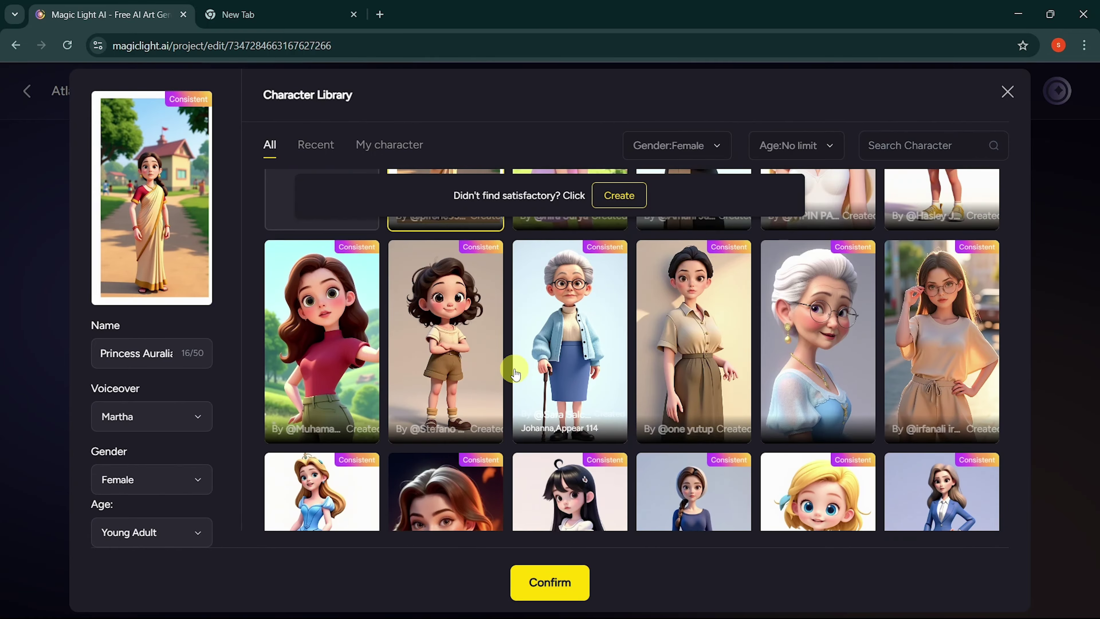
pyautogui.scroll(-3, 514, 371)
pyautogui.click(330, 399)
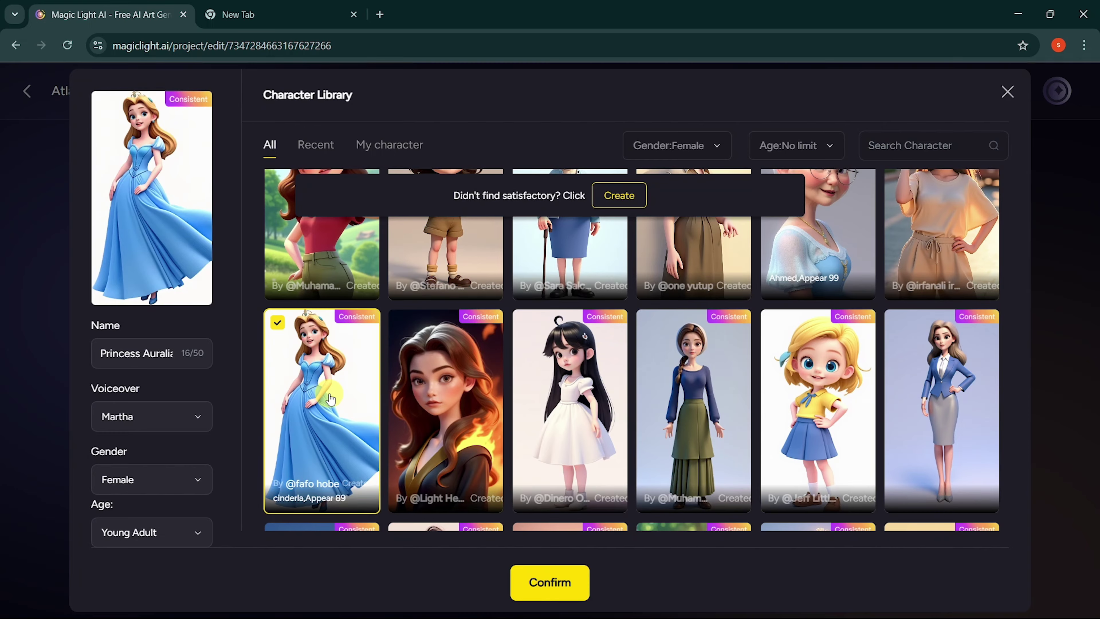
pyautogui.scroll(7, 330, 398)
pyautogui.click(575, 592)
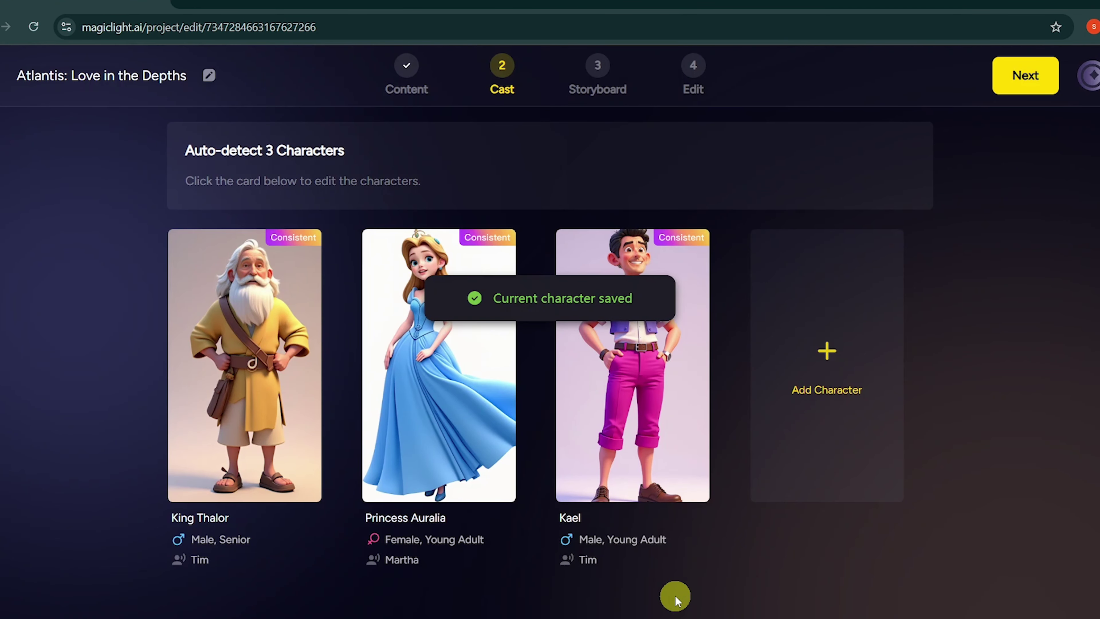
# - Replace Kael's look with the dark-haired young man in a cream shirt and beige trousers from the Character Library
pyautogui.click(637, 435)
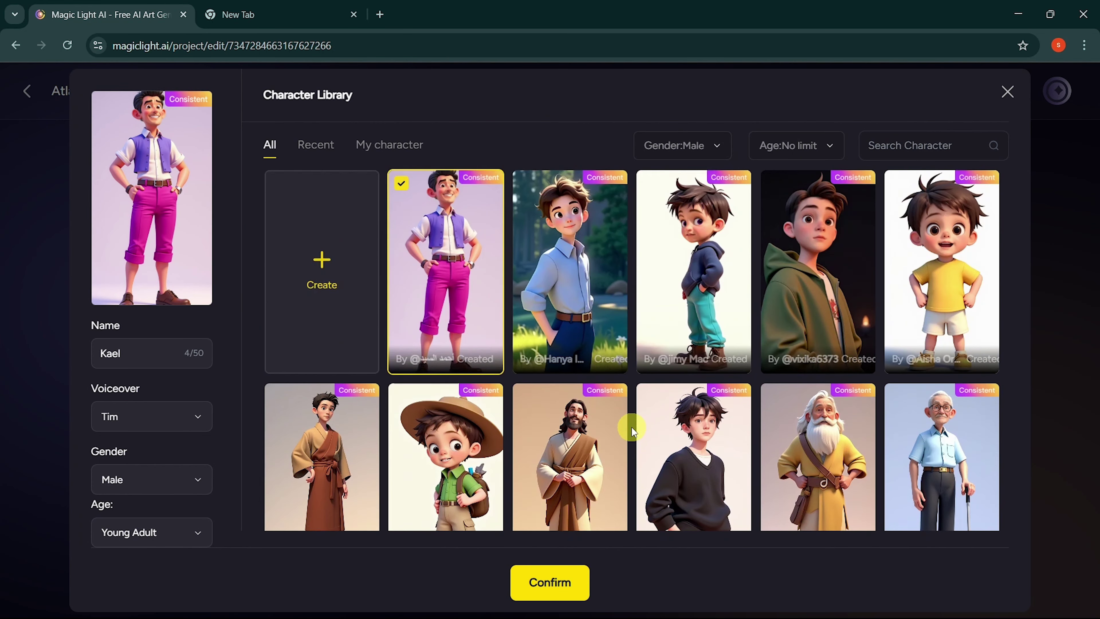
pyautogui.scroll(-5, 632, 426)
pyautogui.click(940, 331)
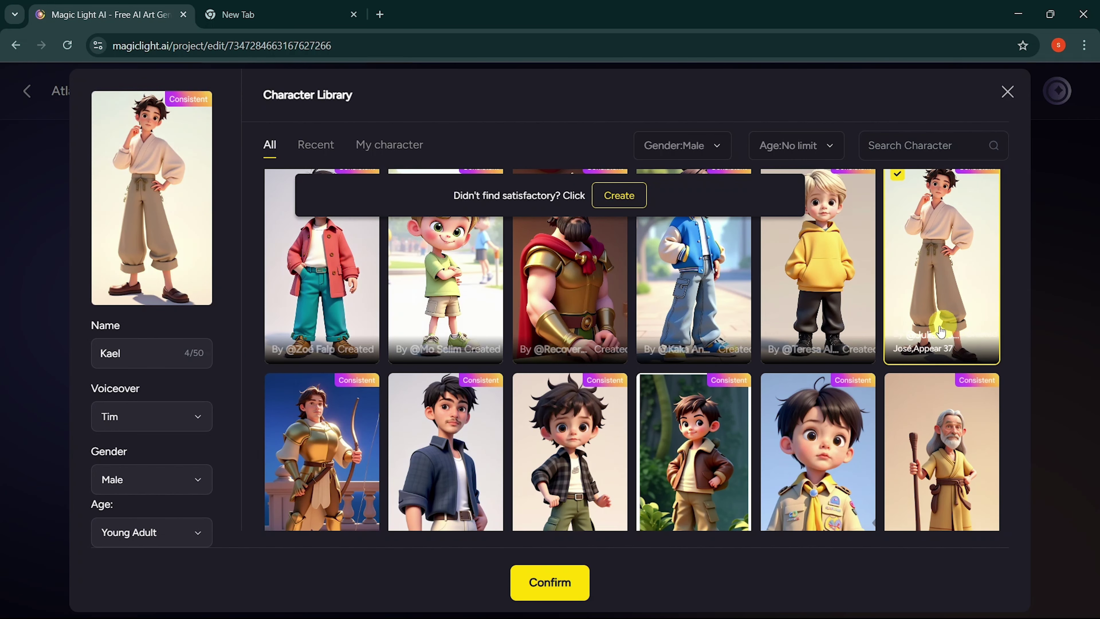
pyautogui.click(559, 576)
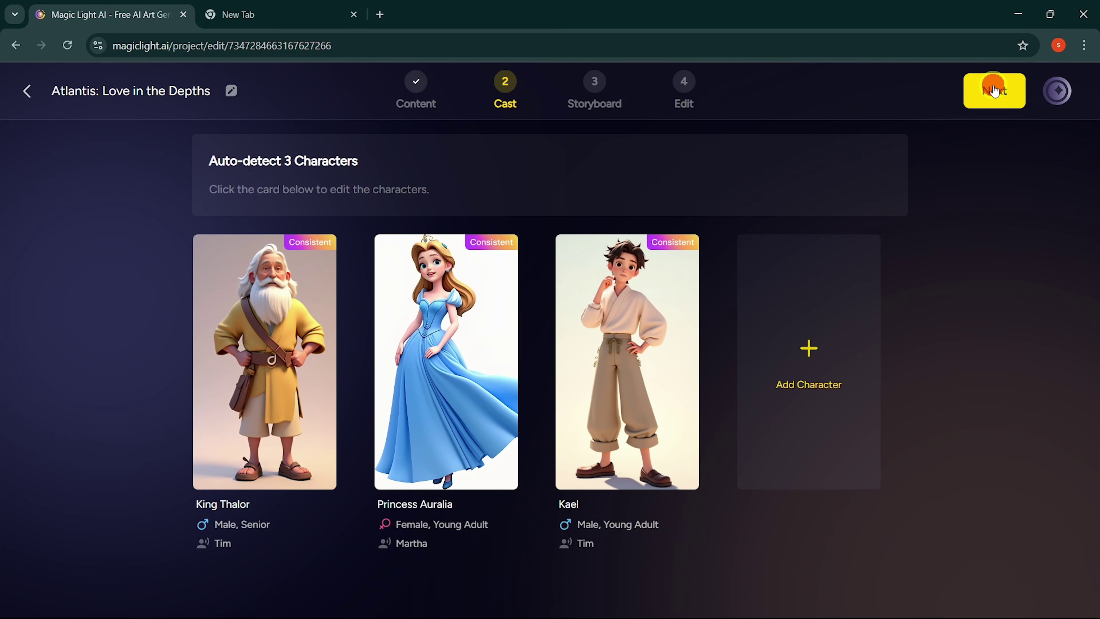
# - Proceed to the storyboard with the finished cast and review shots 02 and 03
pyautogui.click(995, 91)
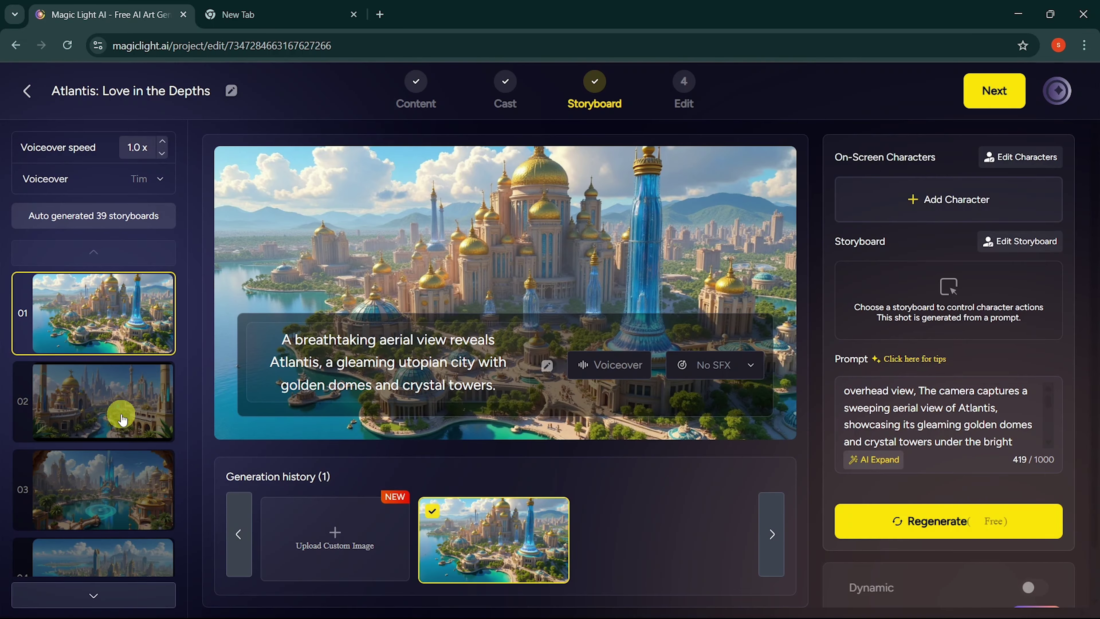
pyautogui.click(123, 420)
pyautogui.click(113, 496)
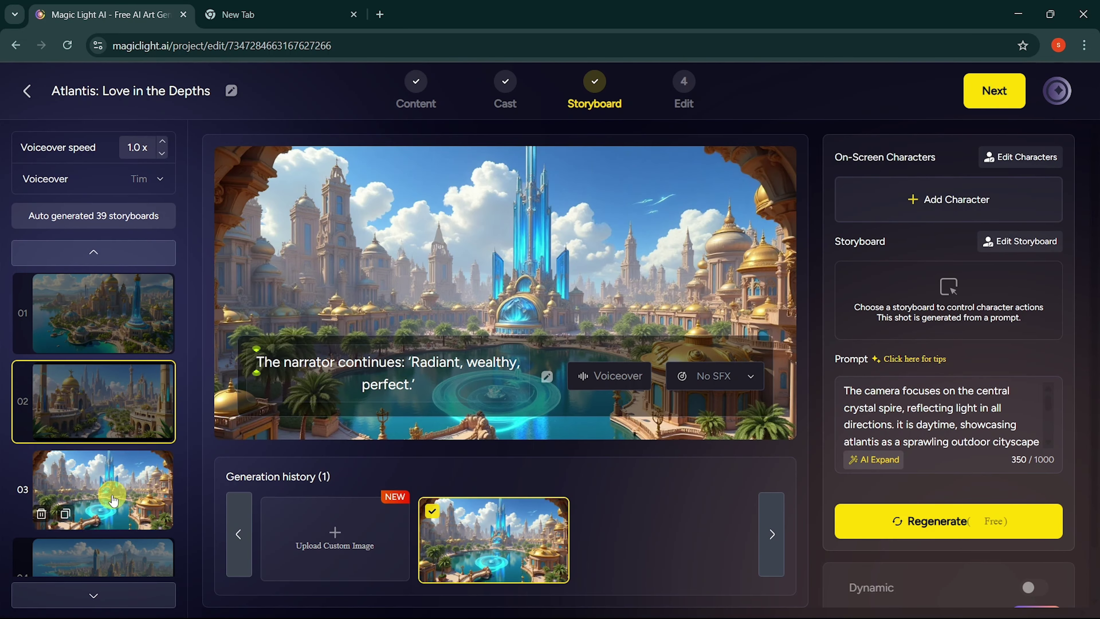
# - Review shot 04 and the shots following it in the storyboard
pyautogui.scroll(-3, 113, 500)
pyautogui.click(103, 438)
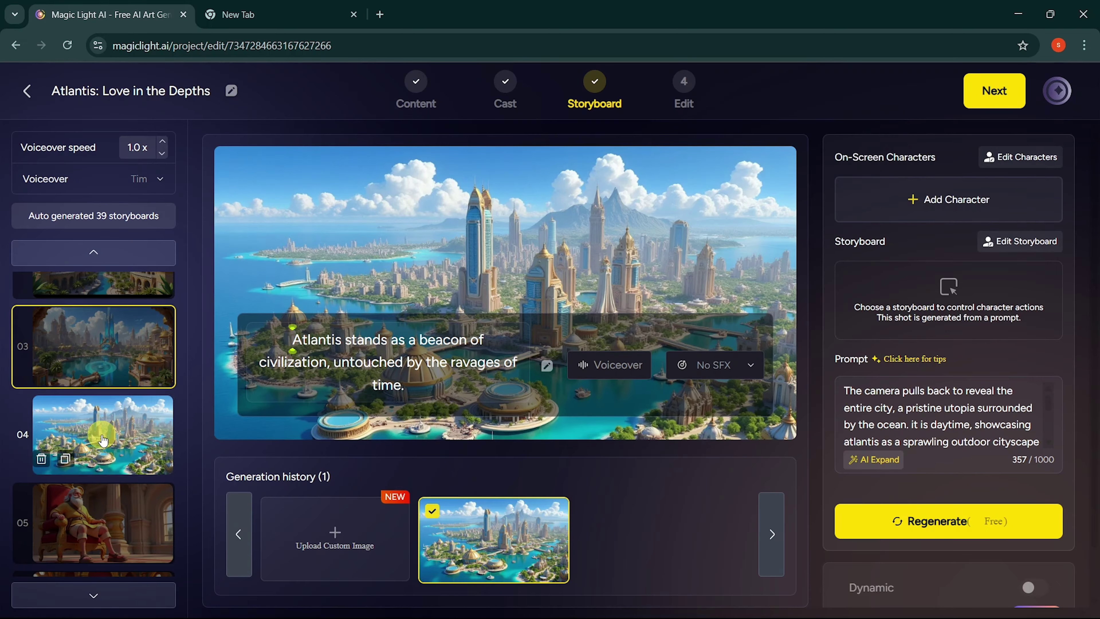
pyautogui.scroll(-2, 104, 446)
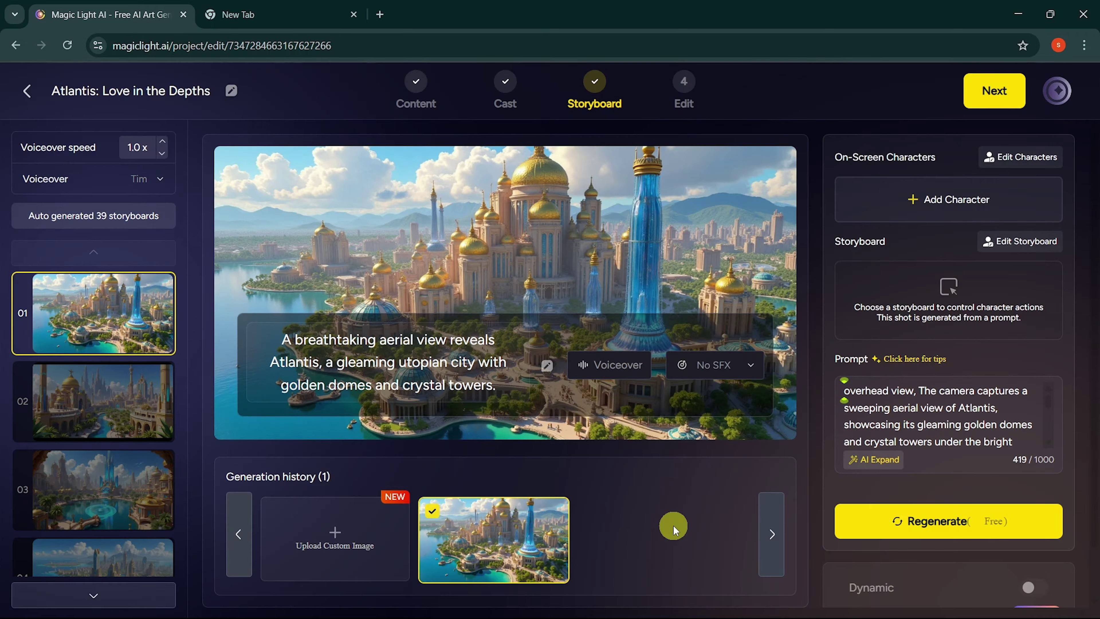
# - Preview the narration voice of shot 01 and check its speaker and sound effect options
pyautogui.click(609, 364)
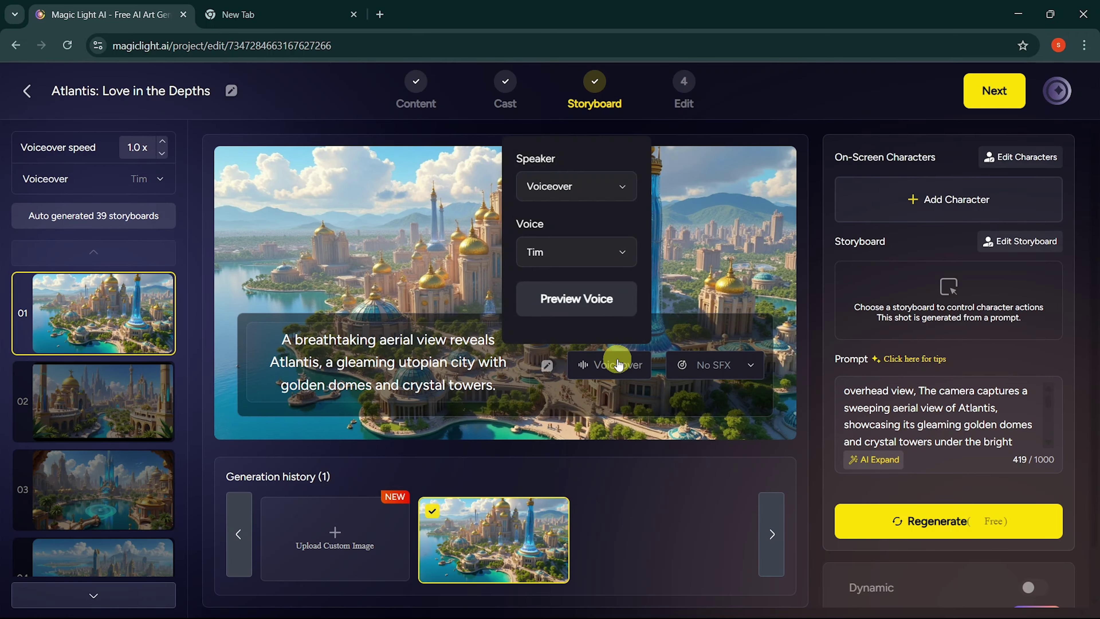
pyautogui.click(591, 297)
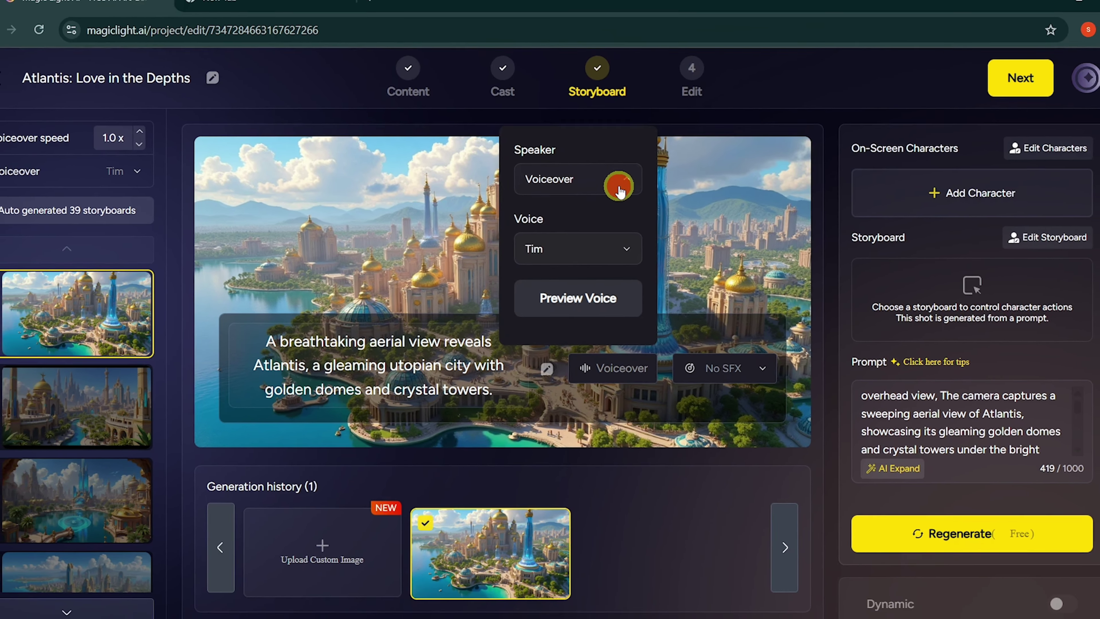
pyautogui.click(625, 182)
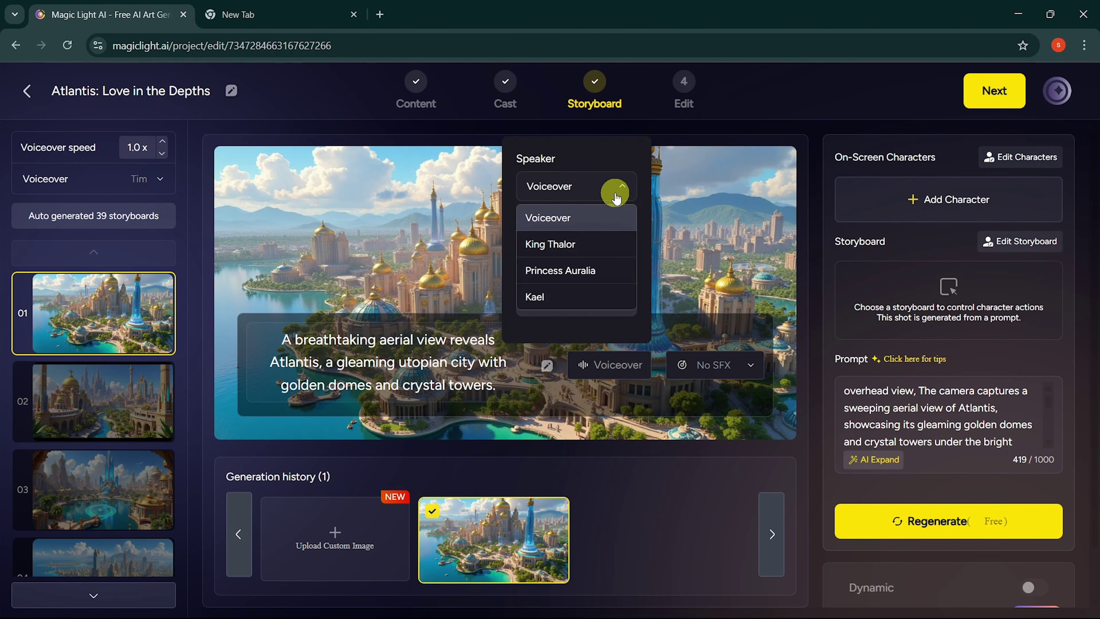
pyautogui.click(585, 189)
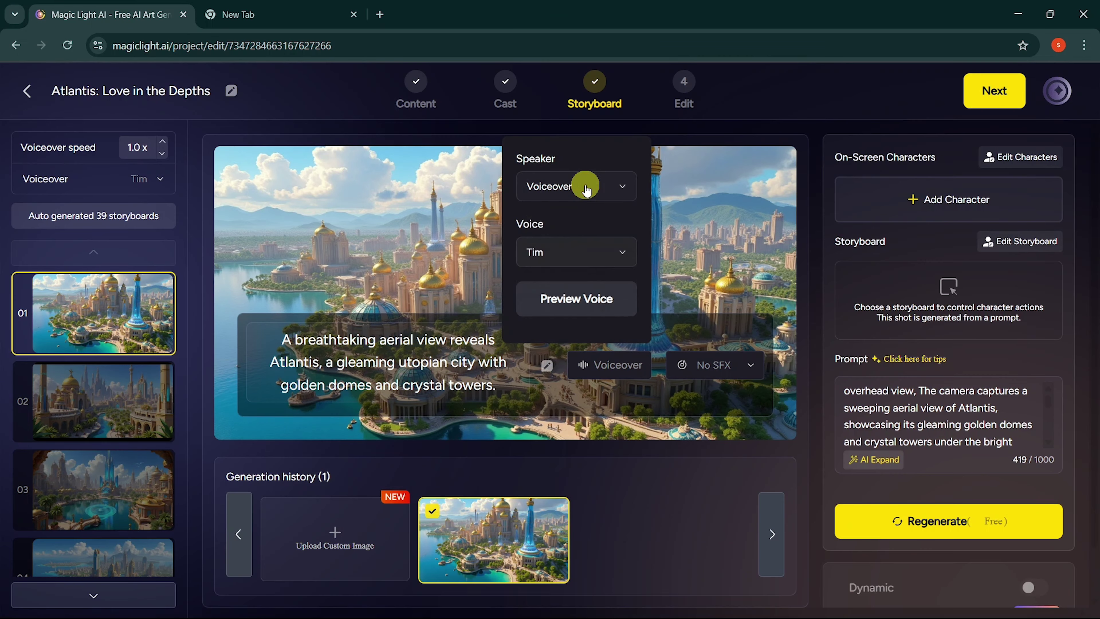
pyautogui.click(710, 498)
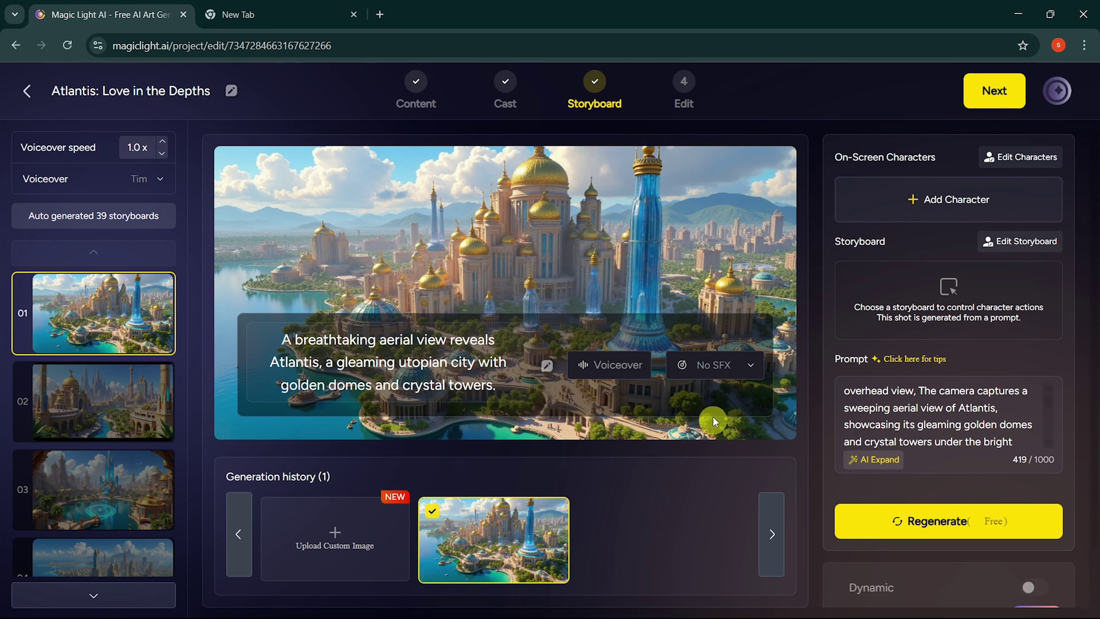
pyautogui.click(713, 365)
pyautogui.click(713, 365)
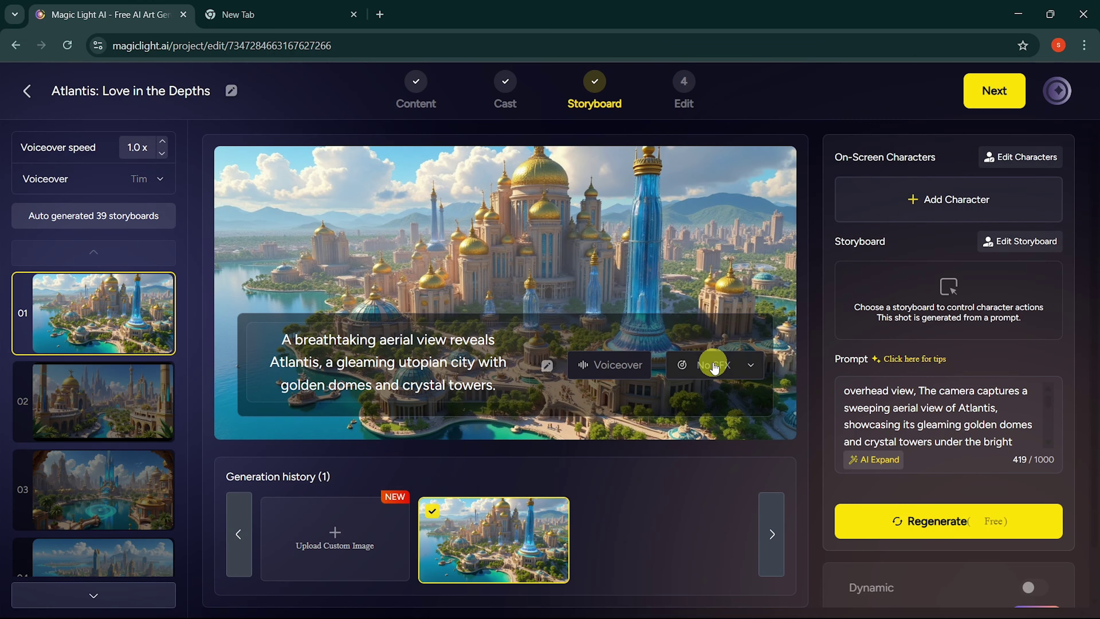
# - Choose Animate Pro as the animation model for shot 01 and preview the sample clips of the available models
pyautogui.scroll(-1, 741, 484)
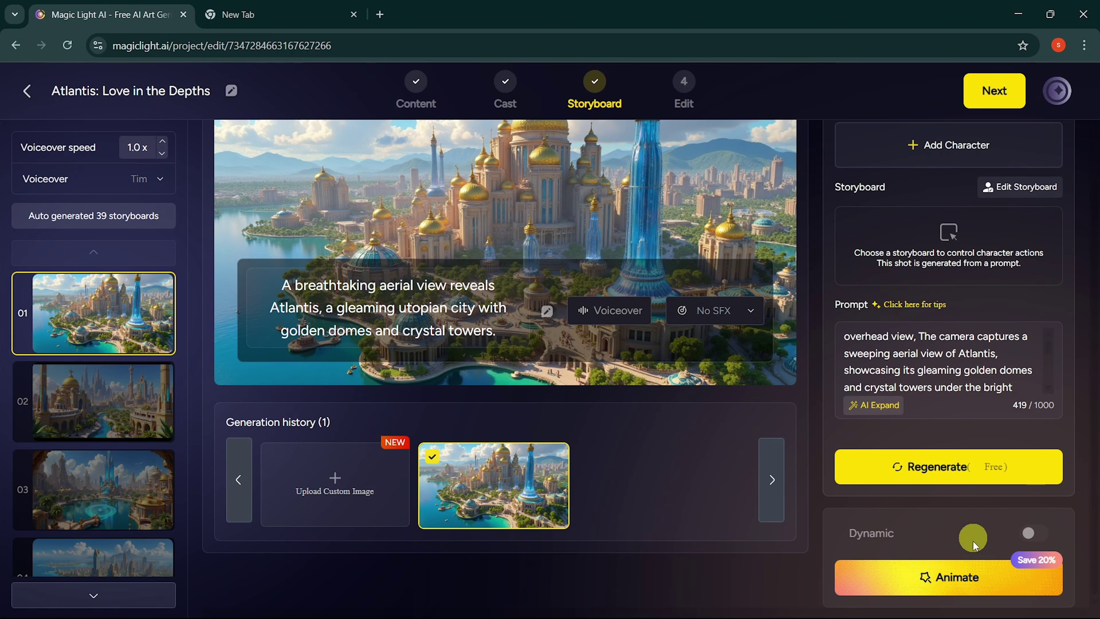
pyautogui.click(964, 582)
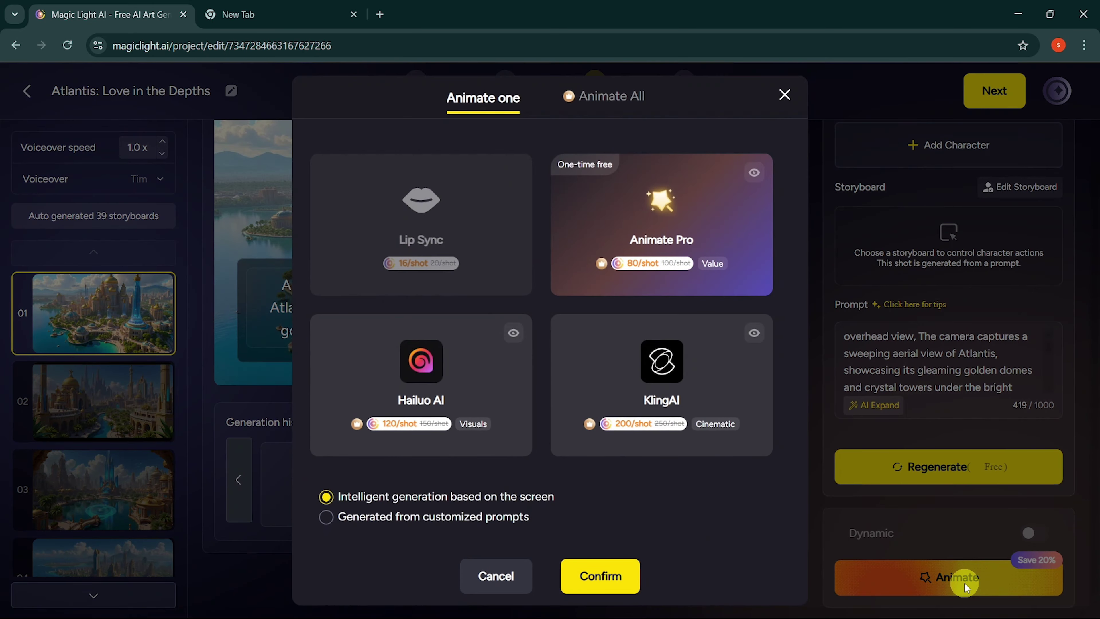
pyautogui.click(736, 181)
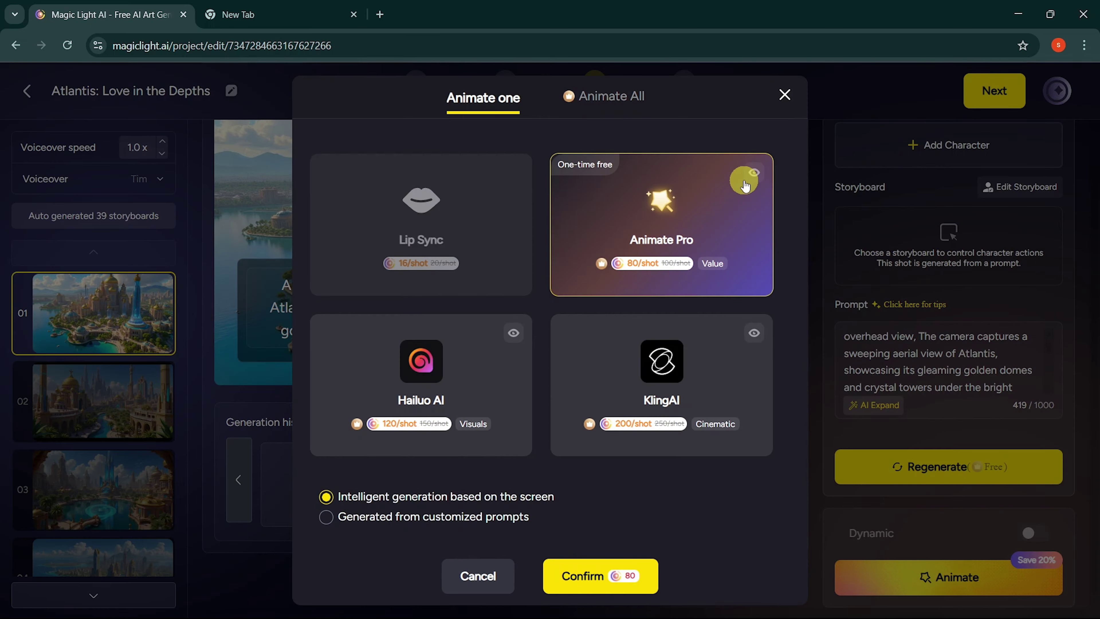
pyautogui.moveTo(754, 178)
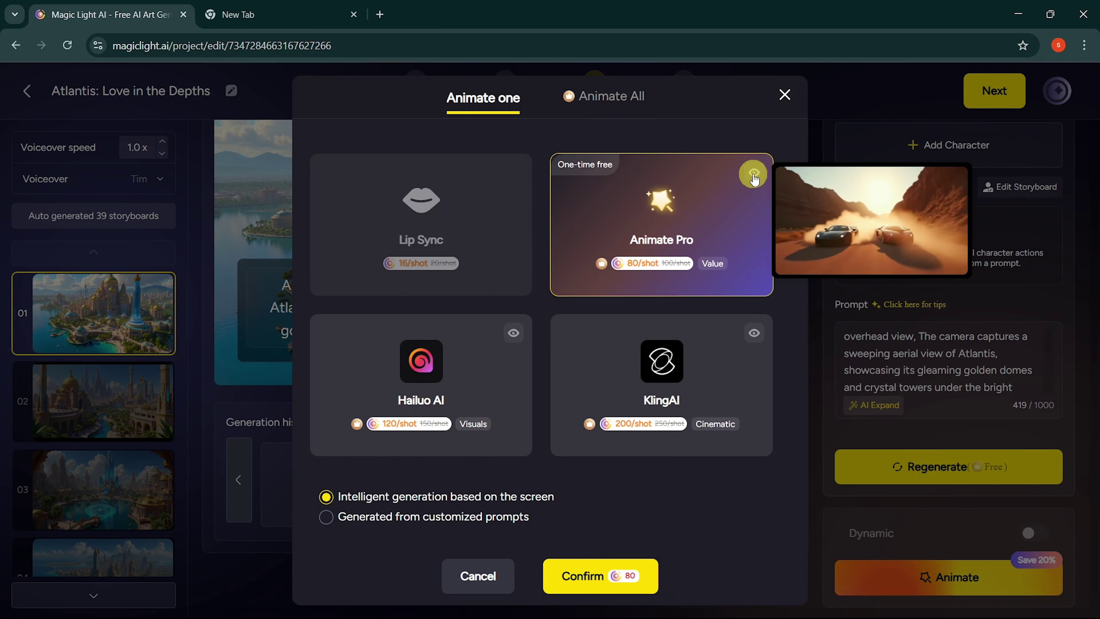
pyautogui.moveTo(754, 332)
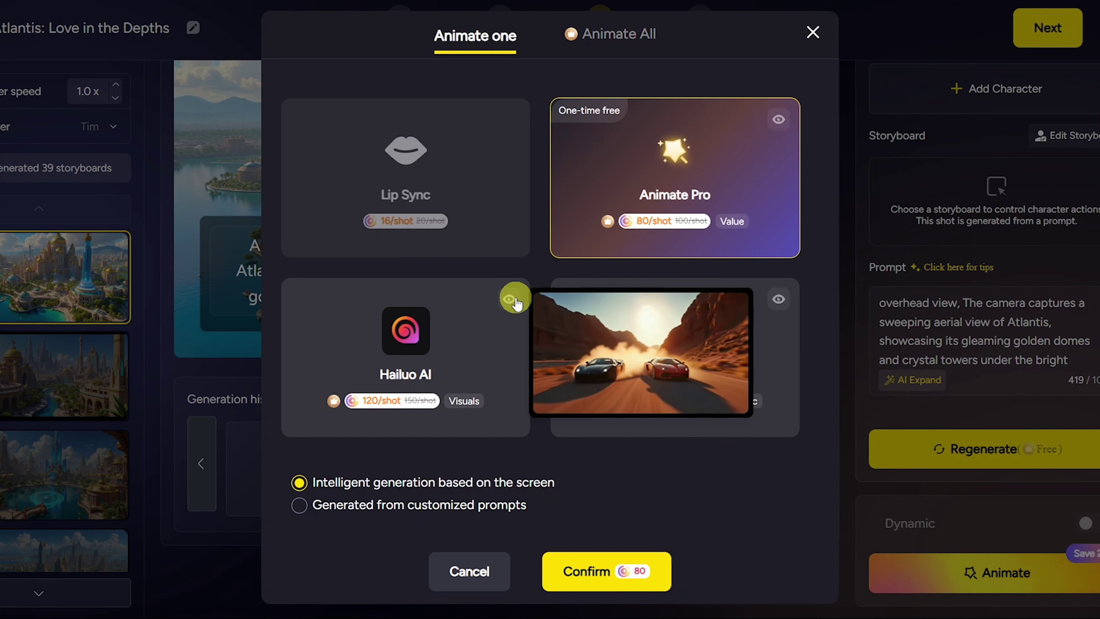
# - Animate all 39 storyboard images with Animate Pro and accept the credit cost
pyautogui.click(628, 37)
pyautogui.click(606, 572)
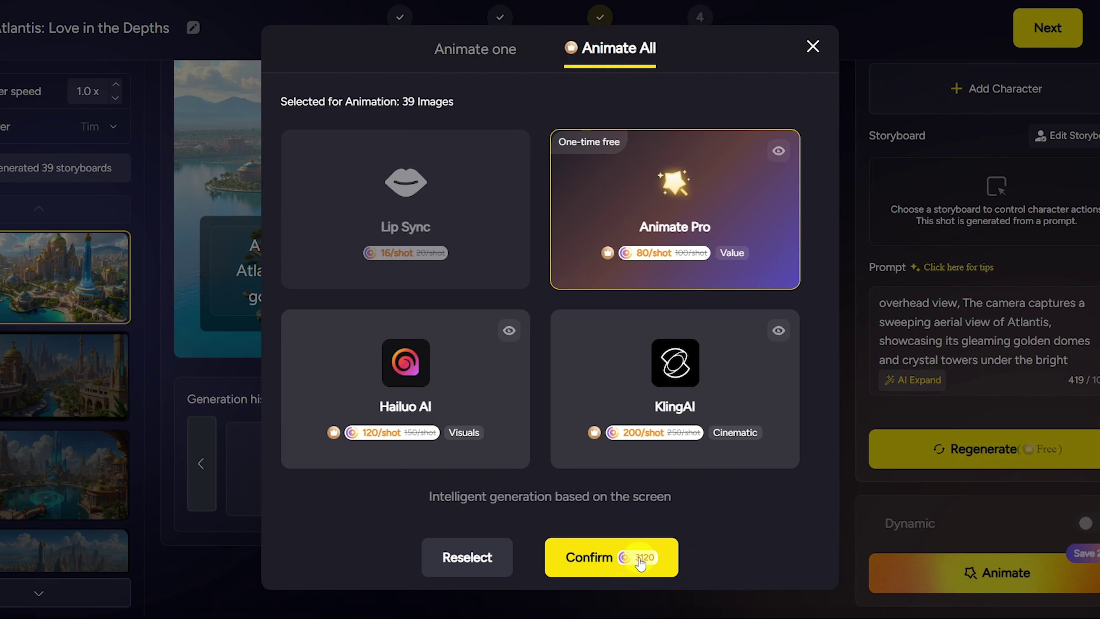
pyautogui.click(599, 560)
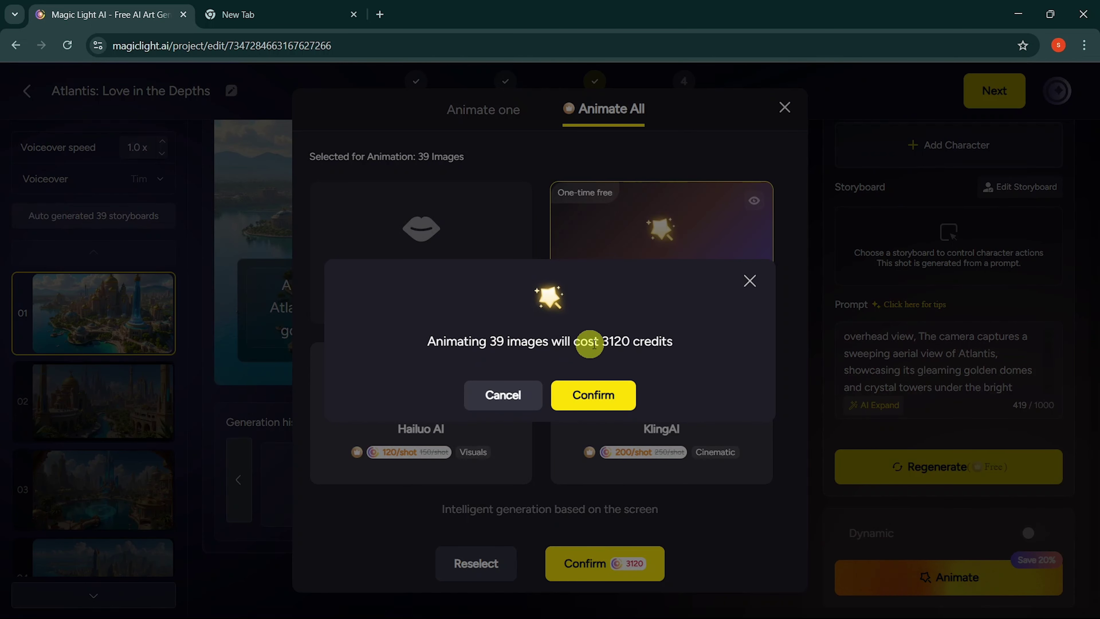
pyautogui.click(598, 389)
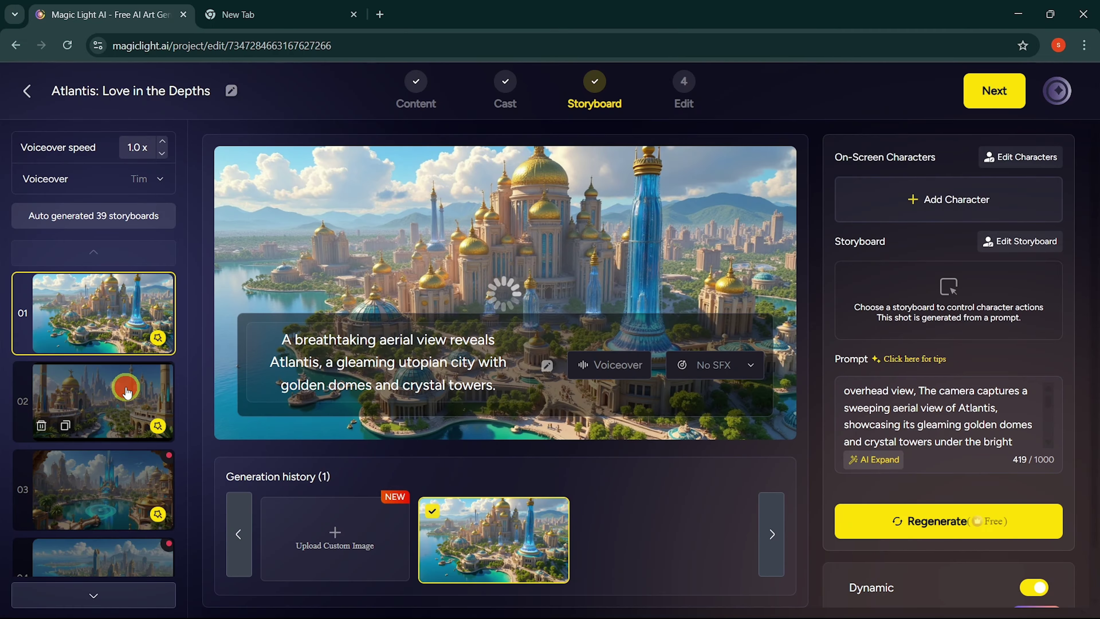
# - Play the animated version of shot 02 and review the tax collectors' shot 07
pyautogui.click(126, 392)
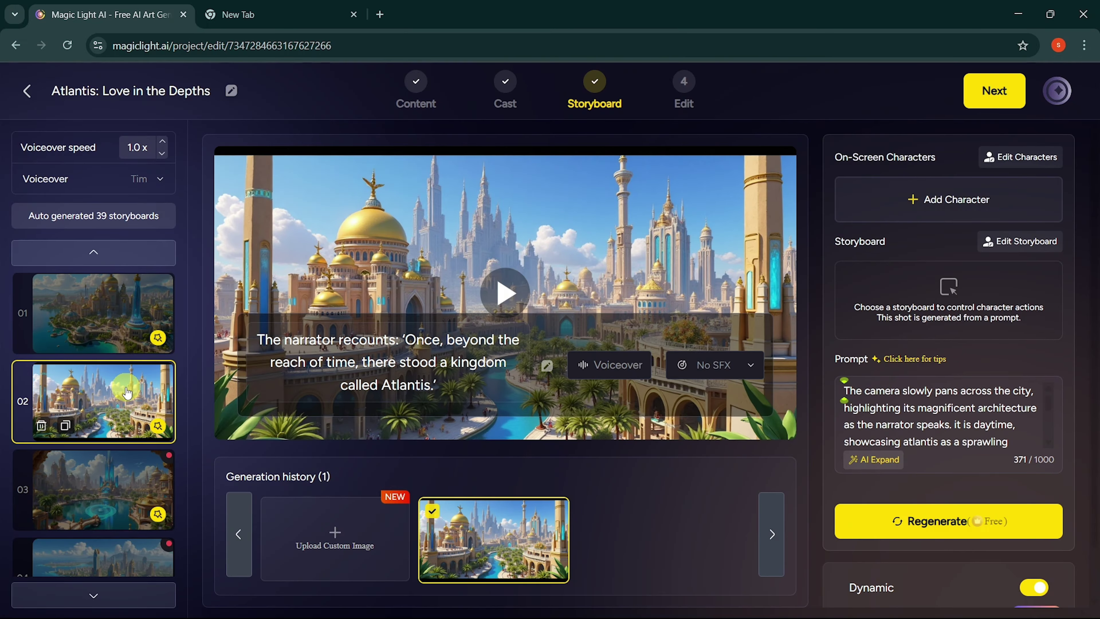
pyautogui.click(495, 303)
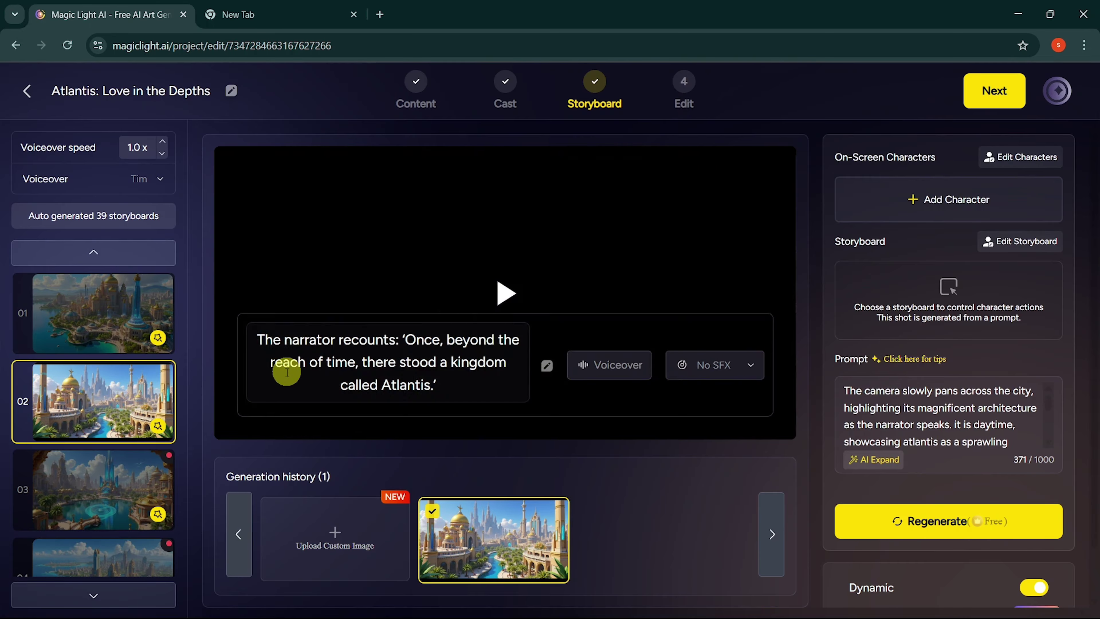
pyautogui.scroll(-5, 117, 487)
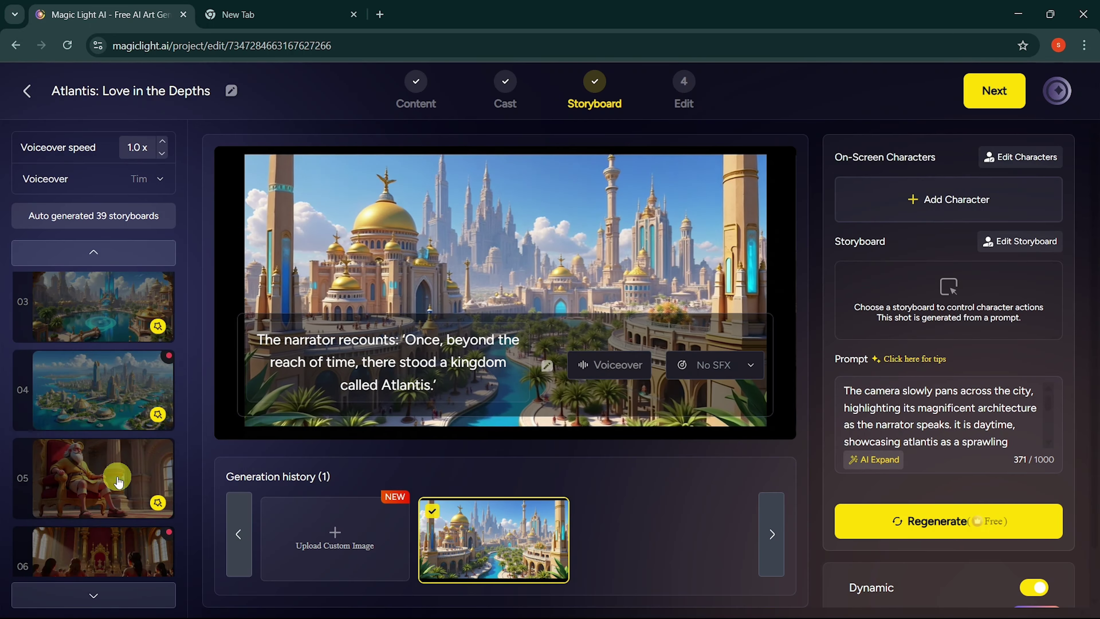
pyautogui.click(135, 425)
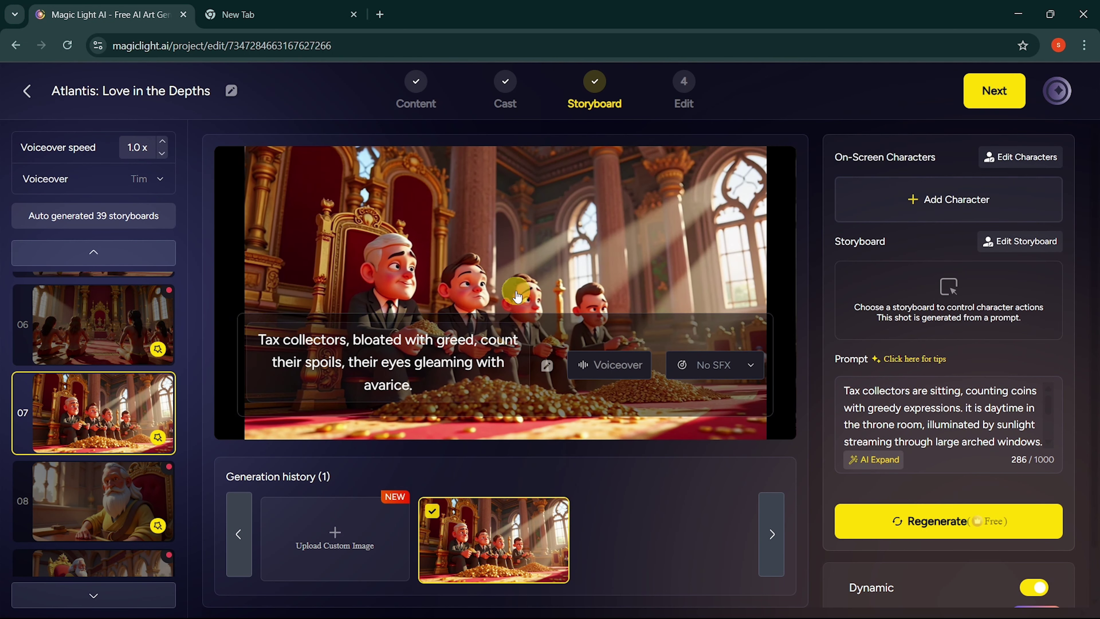
# - Proceed to the Edit stage and use the shot 01 image as the cover with the plain yellow header style
pyautogui.click(972, 88)
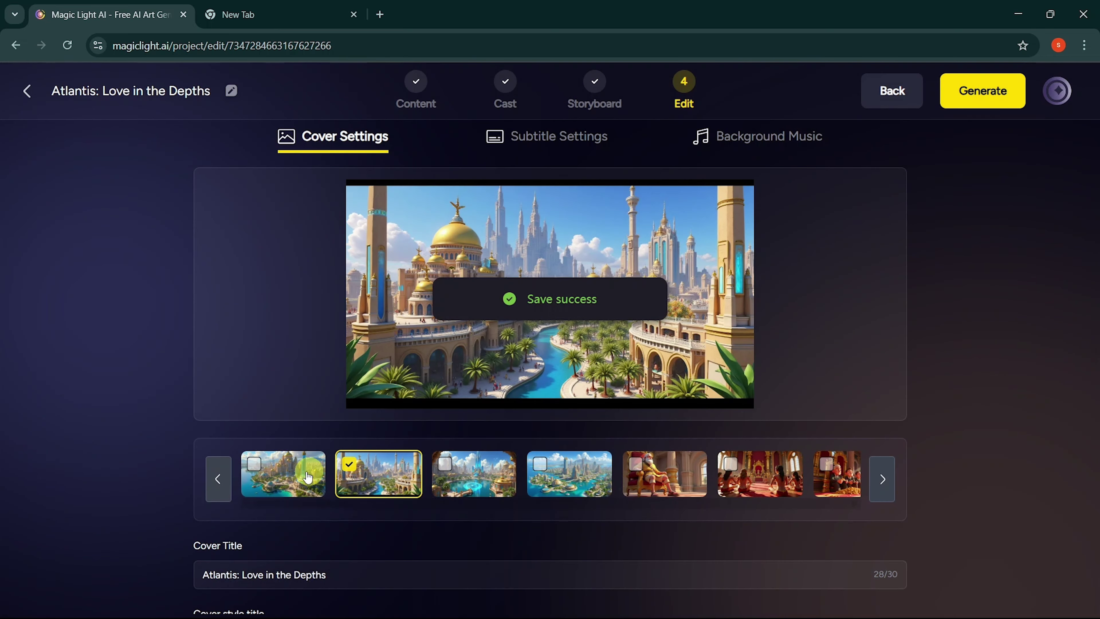
pyautogui.click(296, 472)
pyautogui.scroll(-3, 298, 498)
pyautogui.click(308, 582)
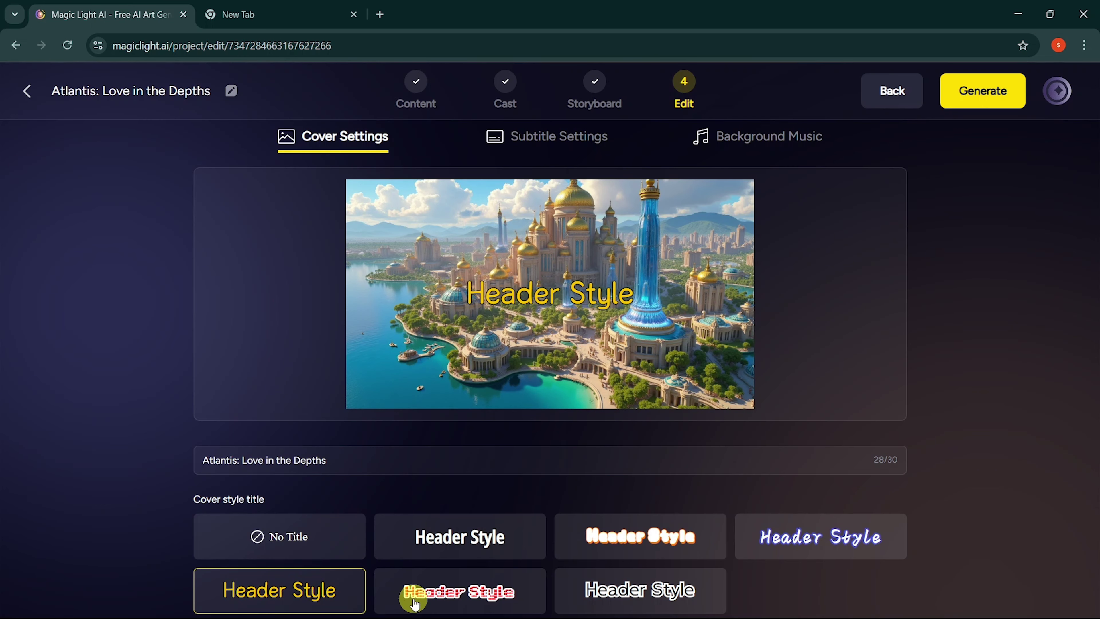
# - Apply the plain yellow subtitle style and set the background music to None
pyautogui.click(571, 153)
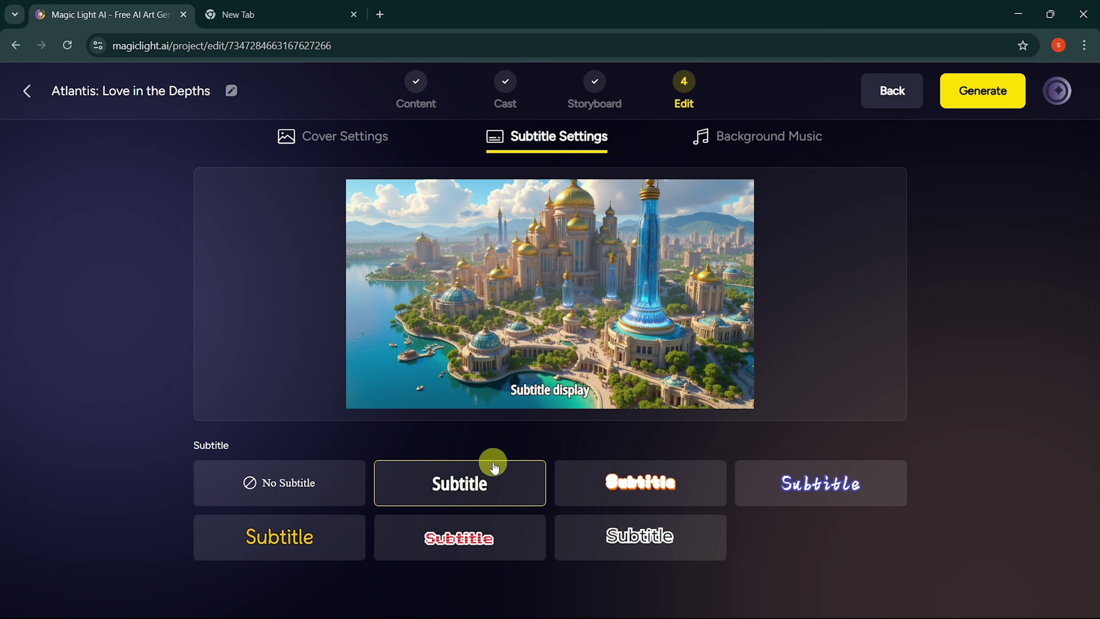
pyautogui.click(305, 526)
pyautogui.click(727, 144)
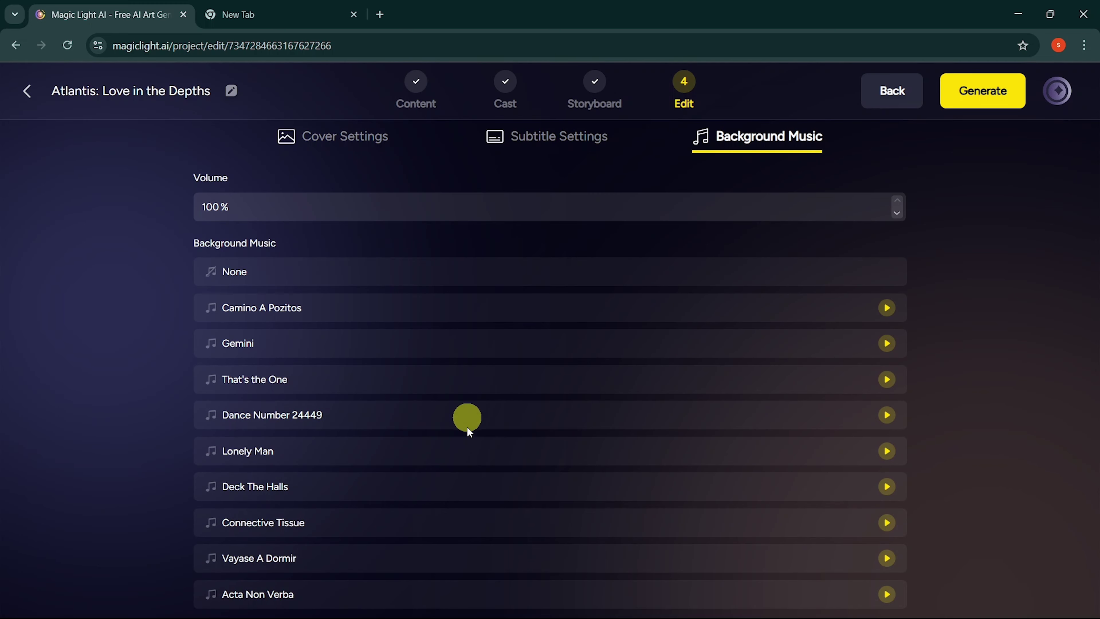
pyautogui.scroll(-8, 456, 467)
pyautogui.scroll(4, 456, 467)
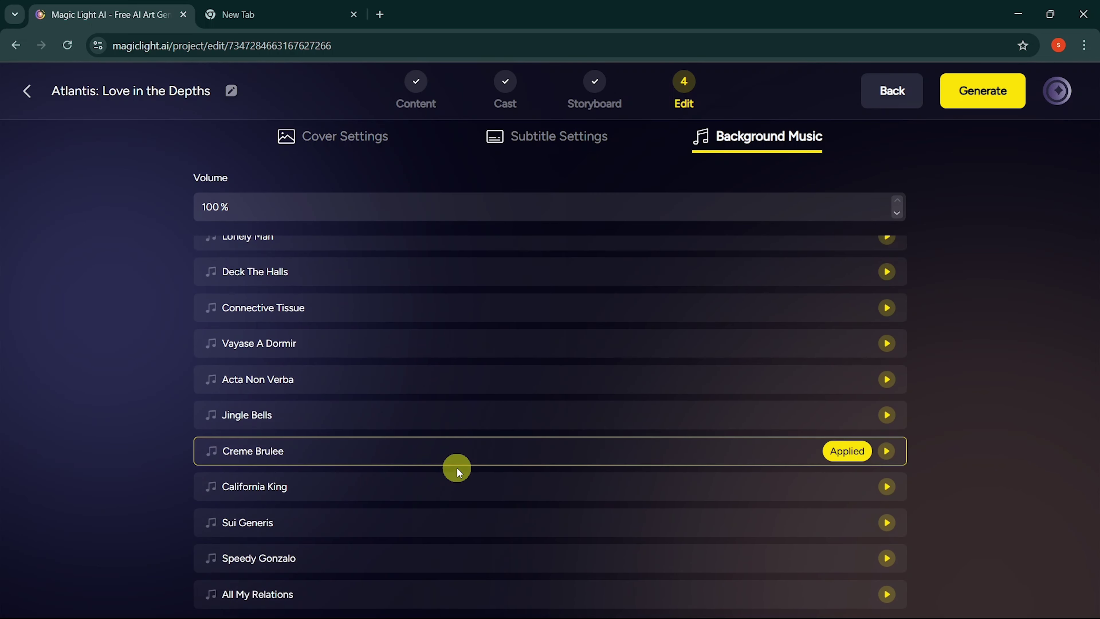
pyautogui.scroll(5, 457, 467)
pyautogui.click(258, 274)
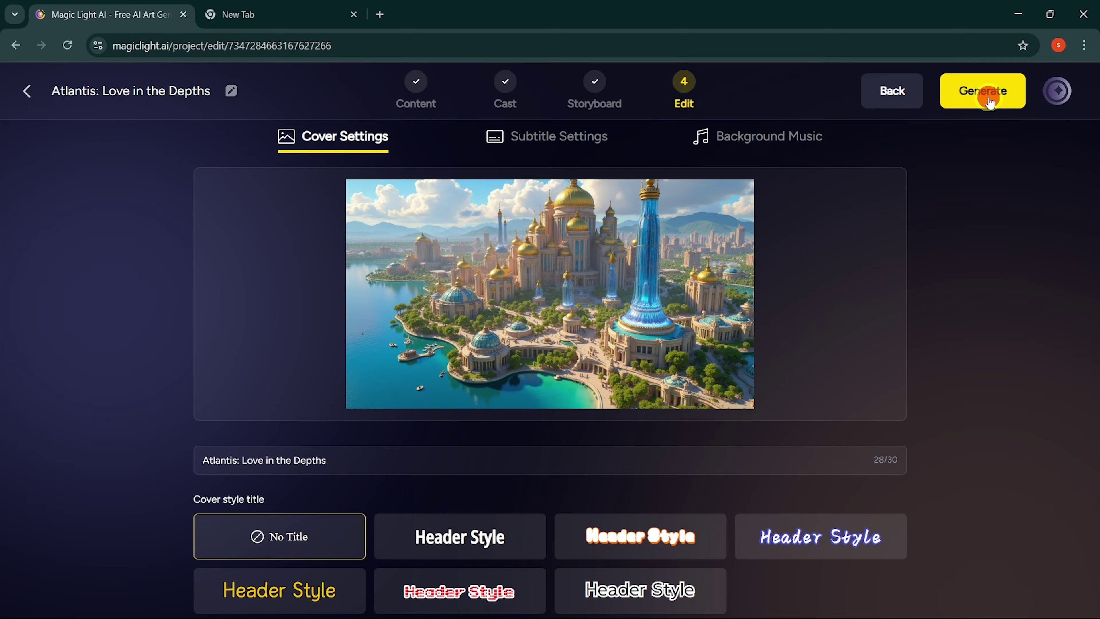
# - Generate the video with a 16:9 ratio at High (1080p) resolution and play the finished result
pyautogui.click(989, 102)
pyautogui.click(674, 259)
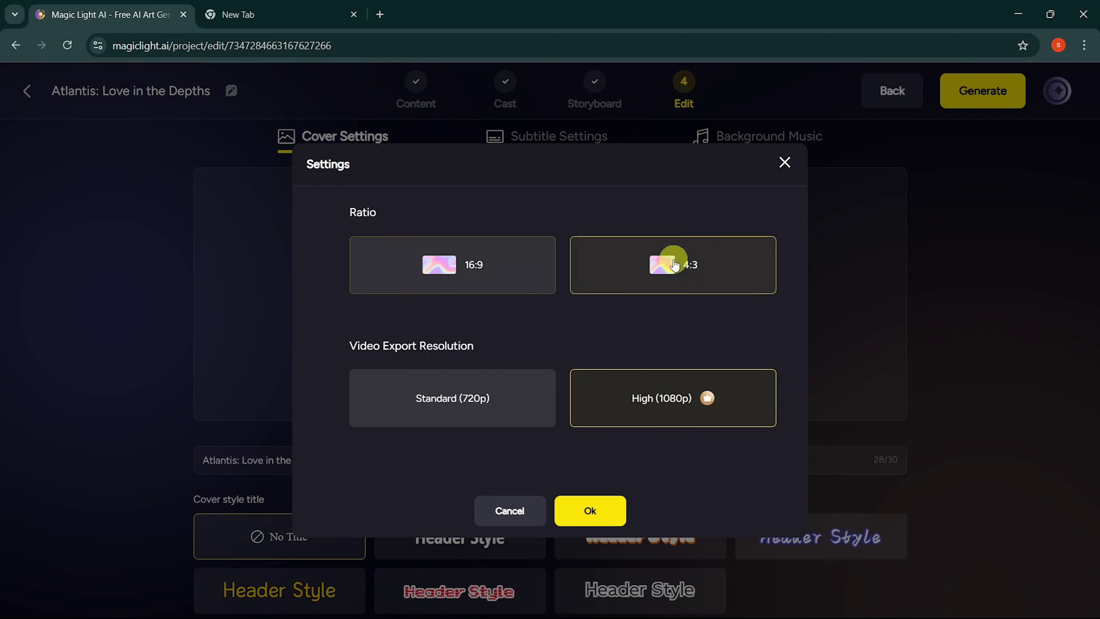
pyautogui.click(492, 277)
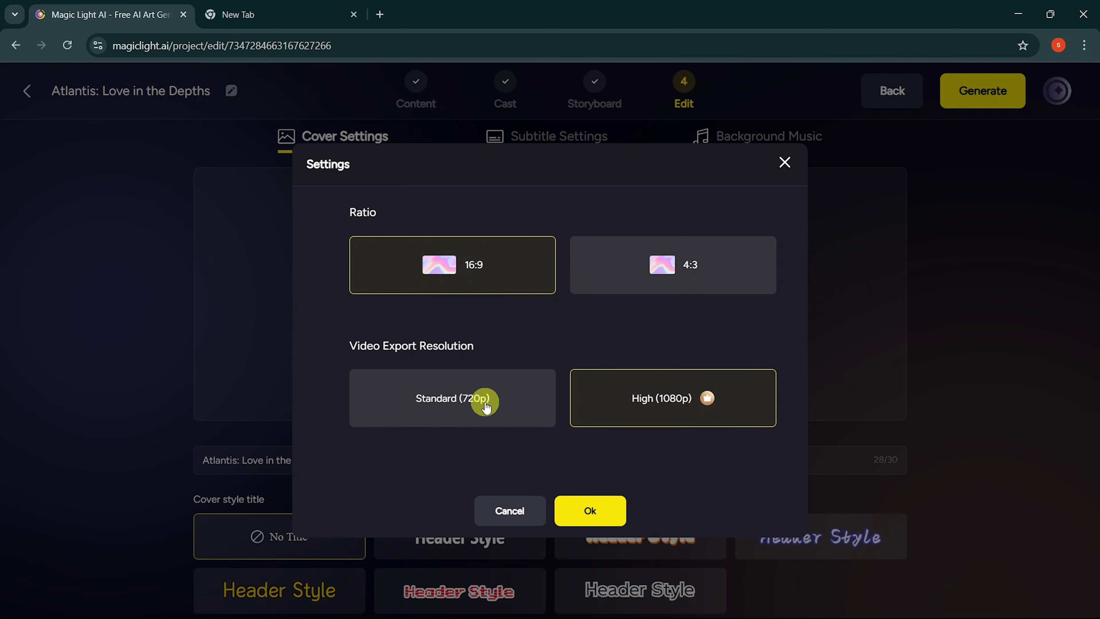
pyautogui.click(588, 505)
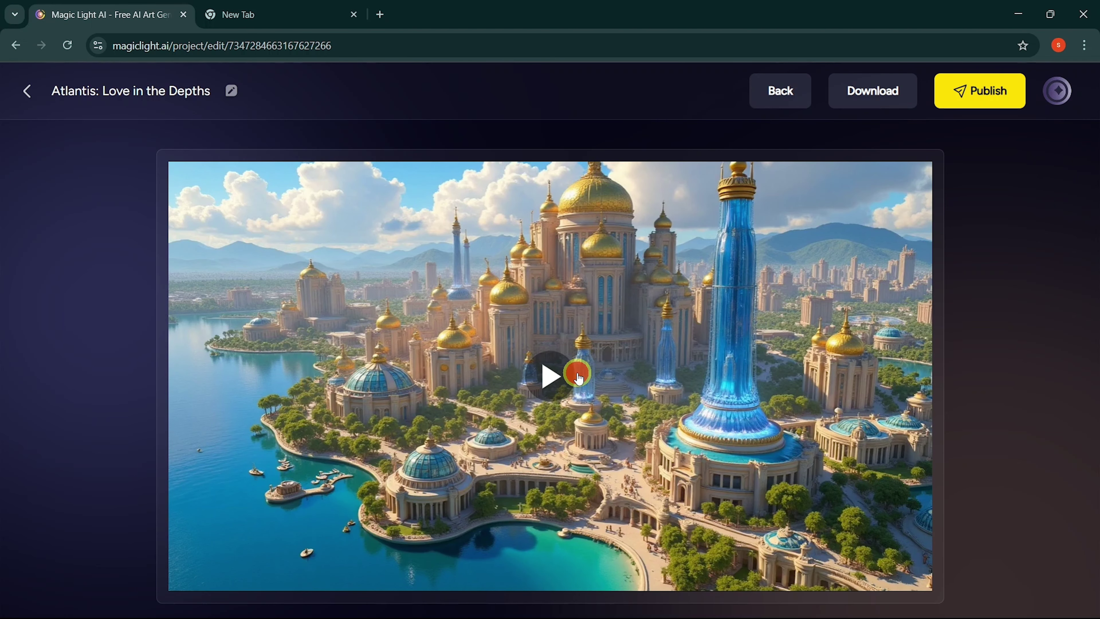
pyautogui.click(578, 376)
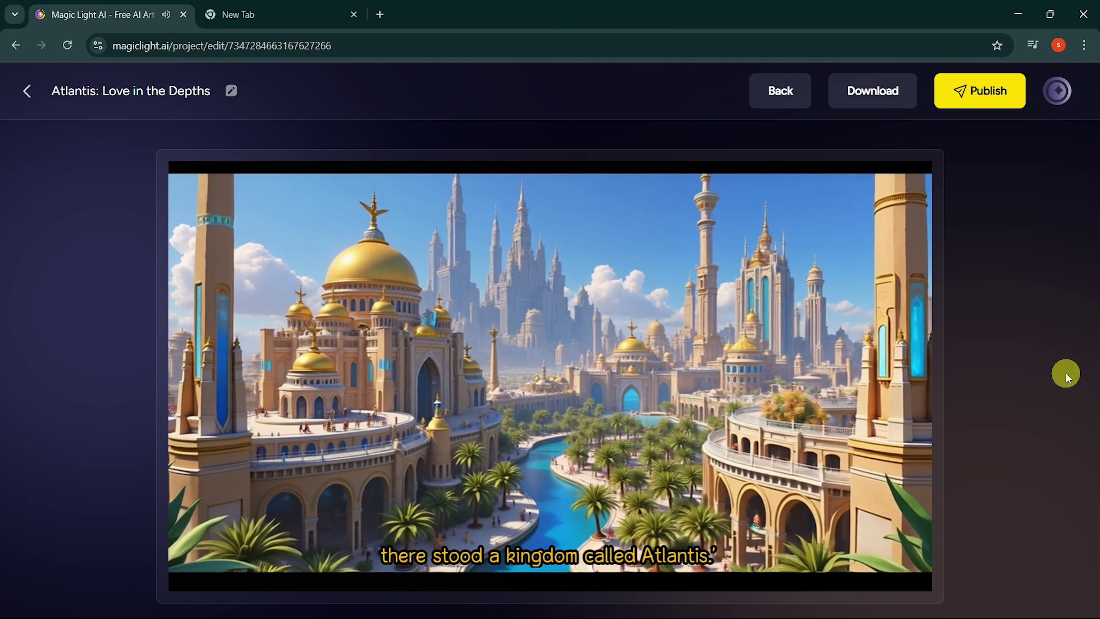